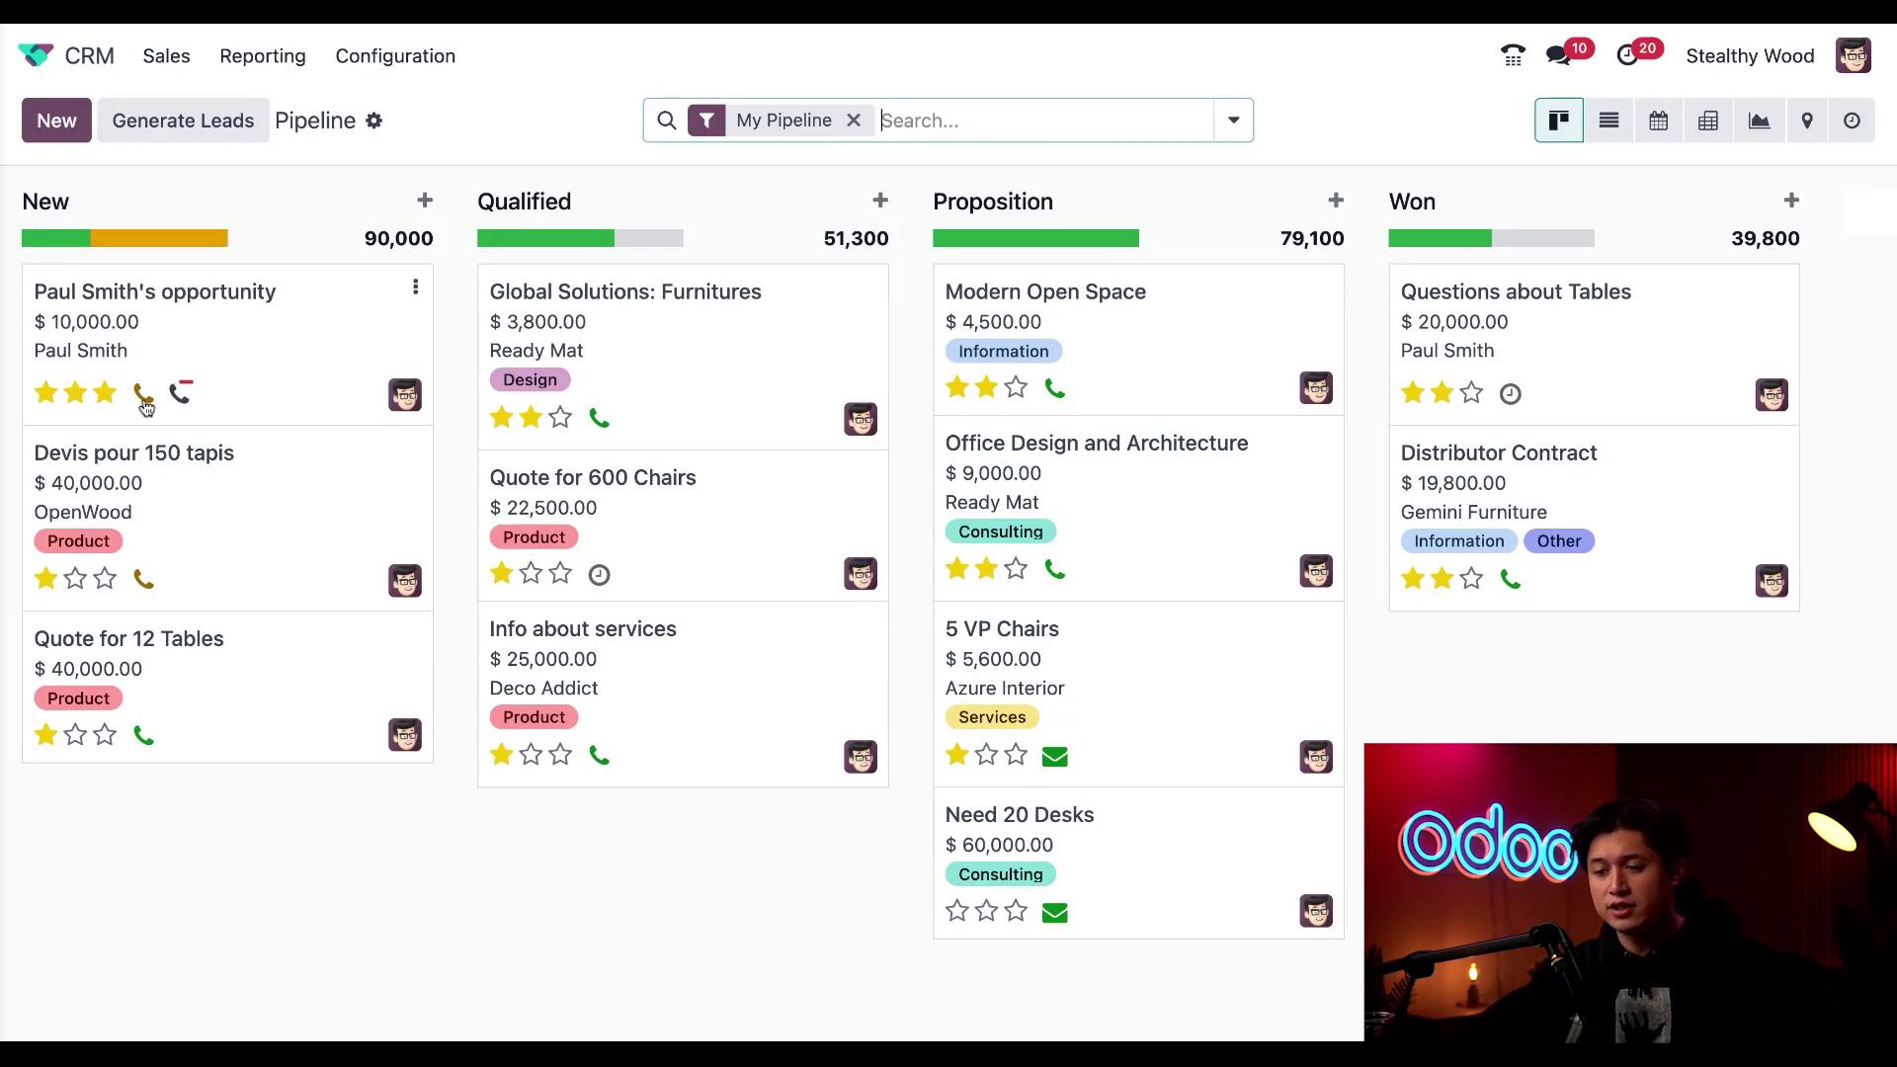
Open the customer's $10,000.00 opportunity card in the New column of the pipeline.
{"action": "left_click", "coordinate": [263, 357]}
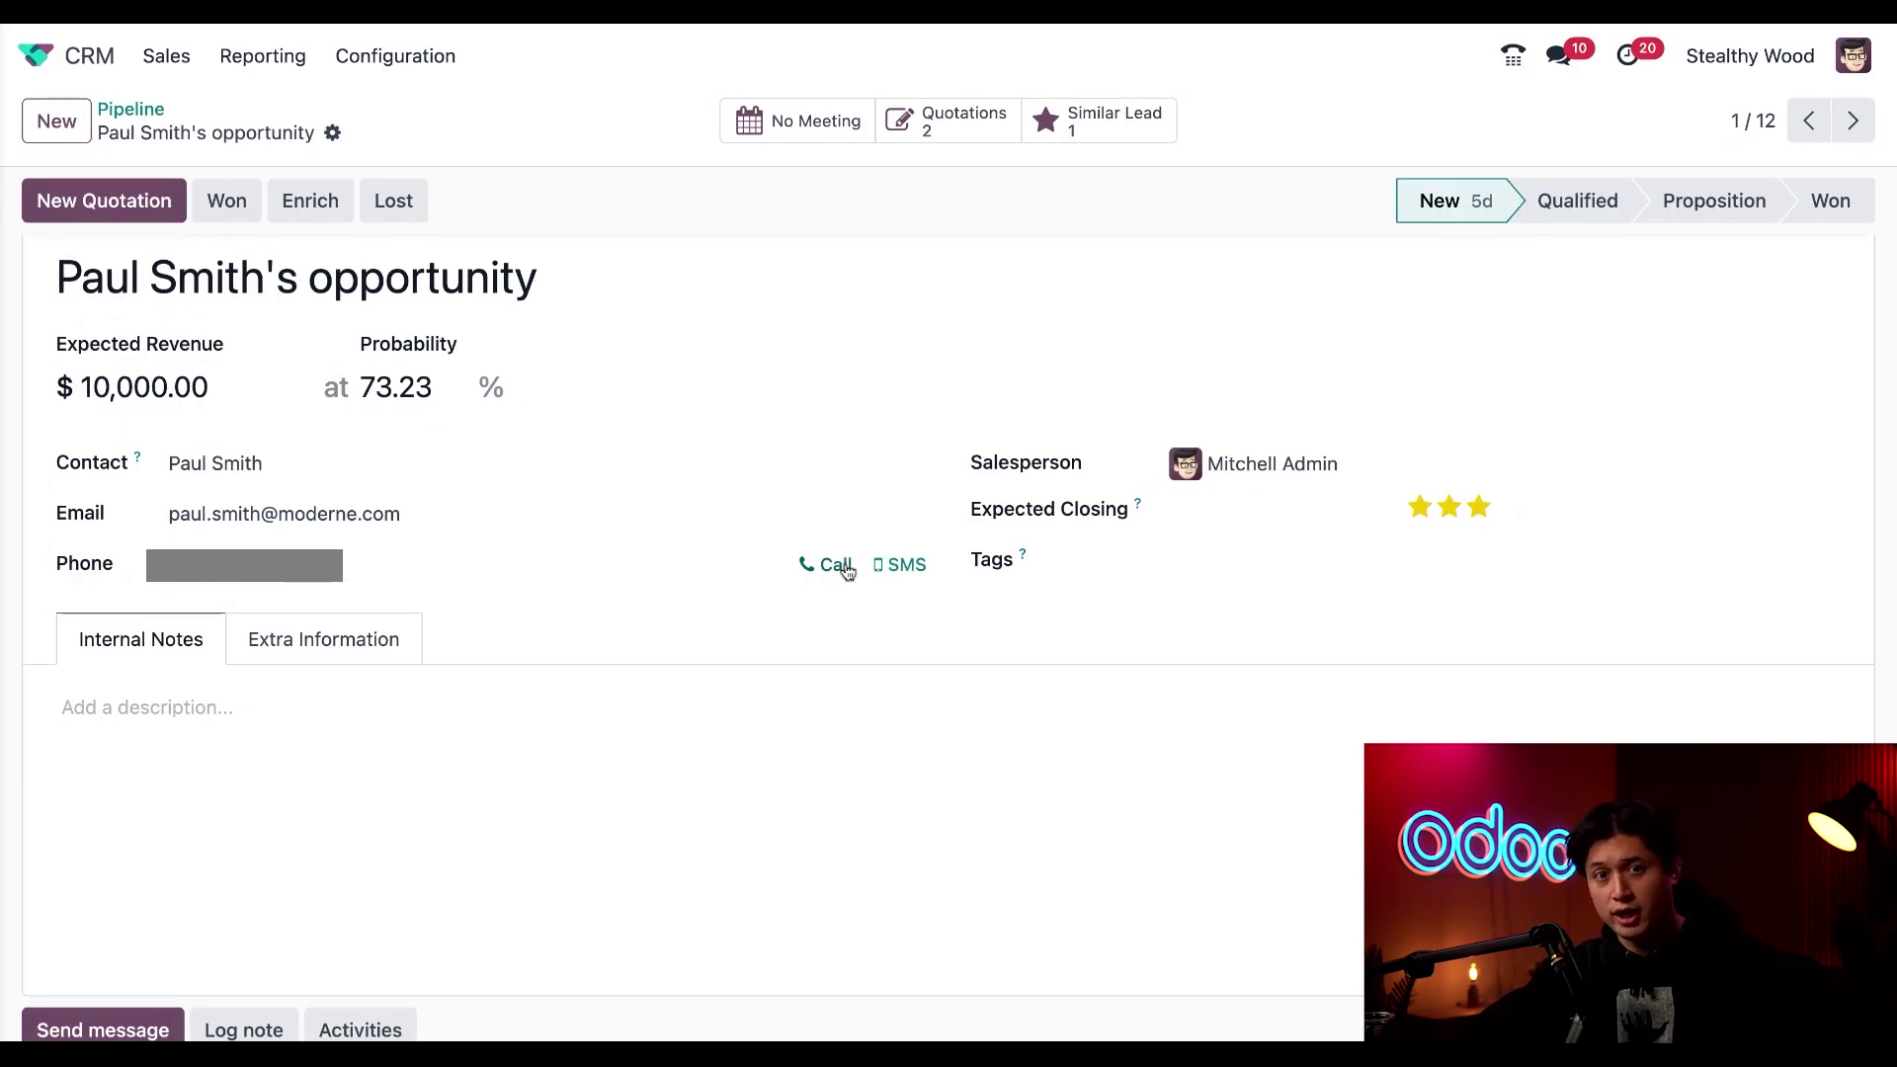
Check the opportunity's chatter, then bring up the VoIP dialer listing upcoming call activities.
{"action": "scroll", "coordinate": [949, 633], "scroll_direction": "down", "scroll_amount": 5}
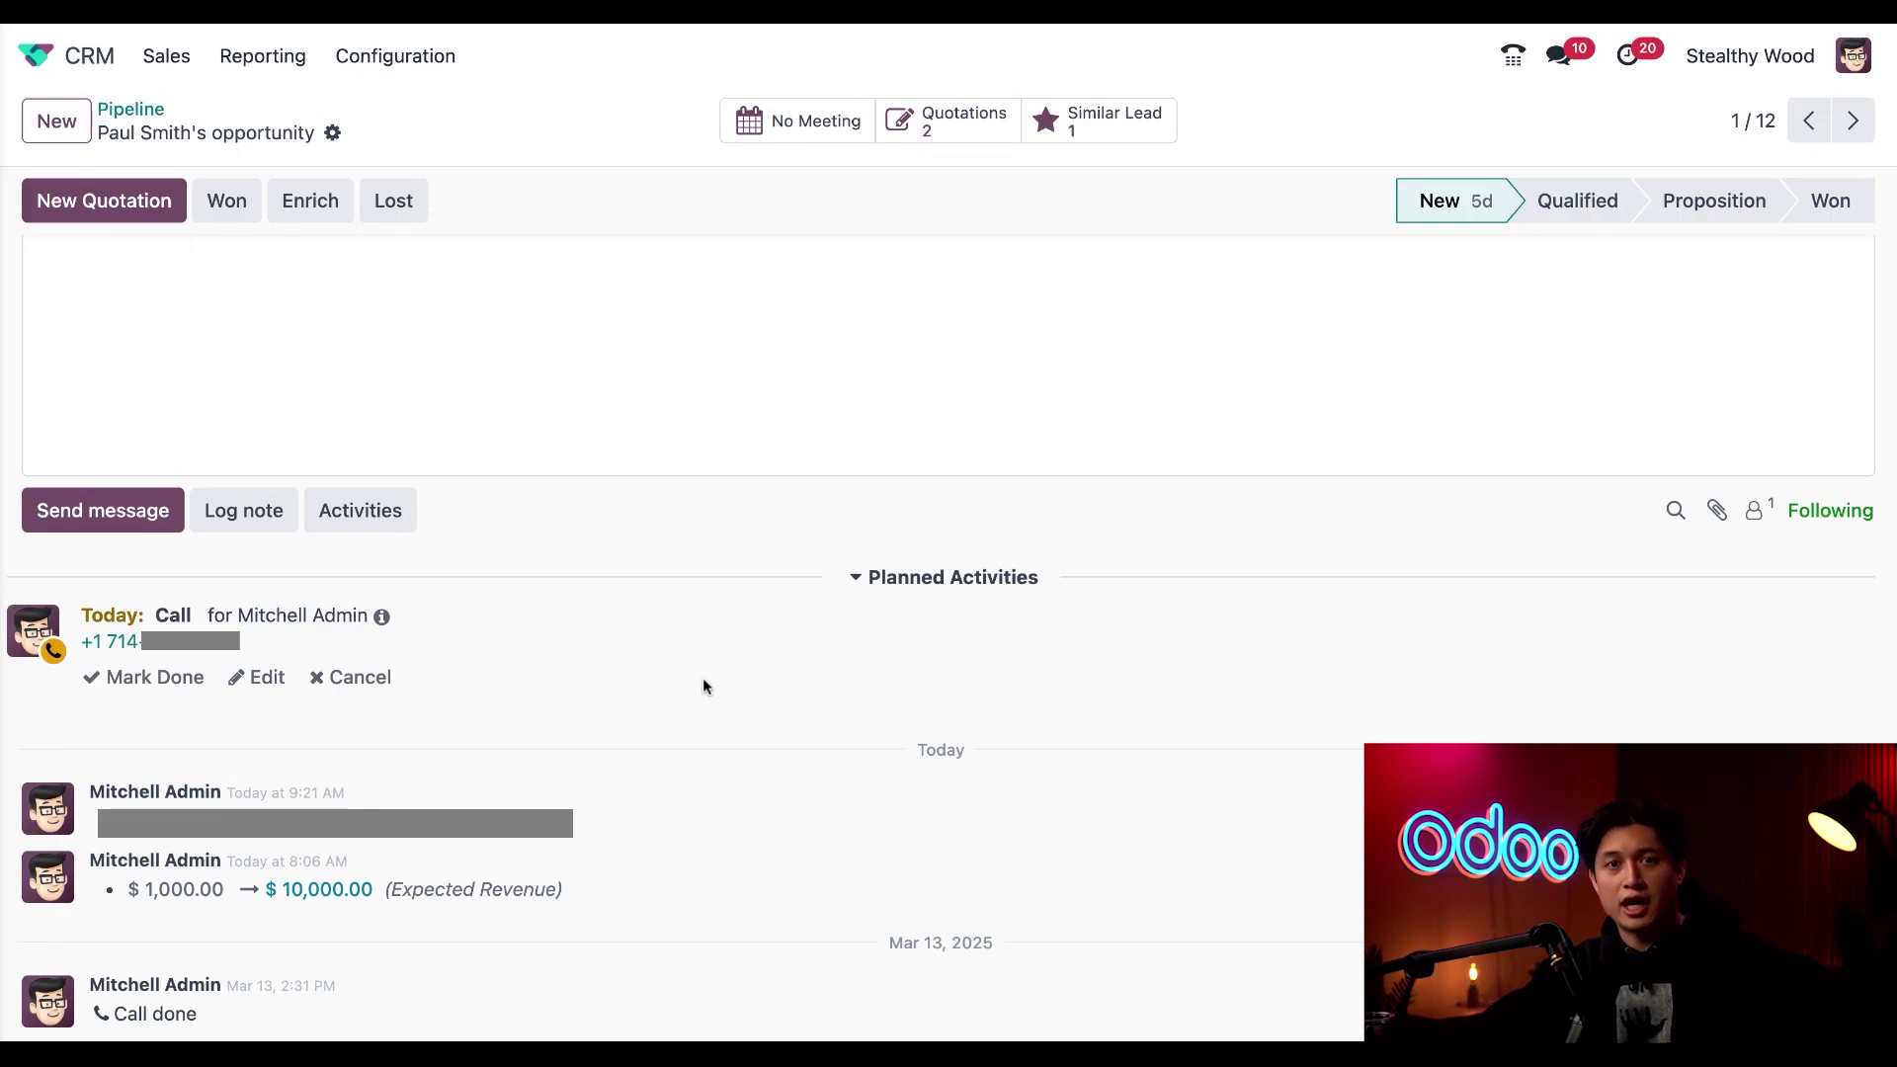
{"action": "left_click", "coordinate": [1514, 61]}
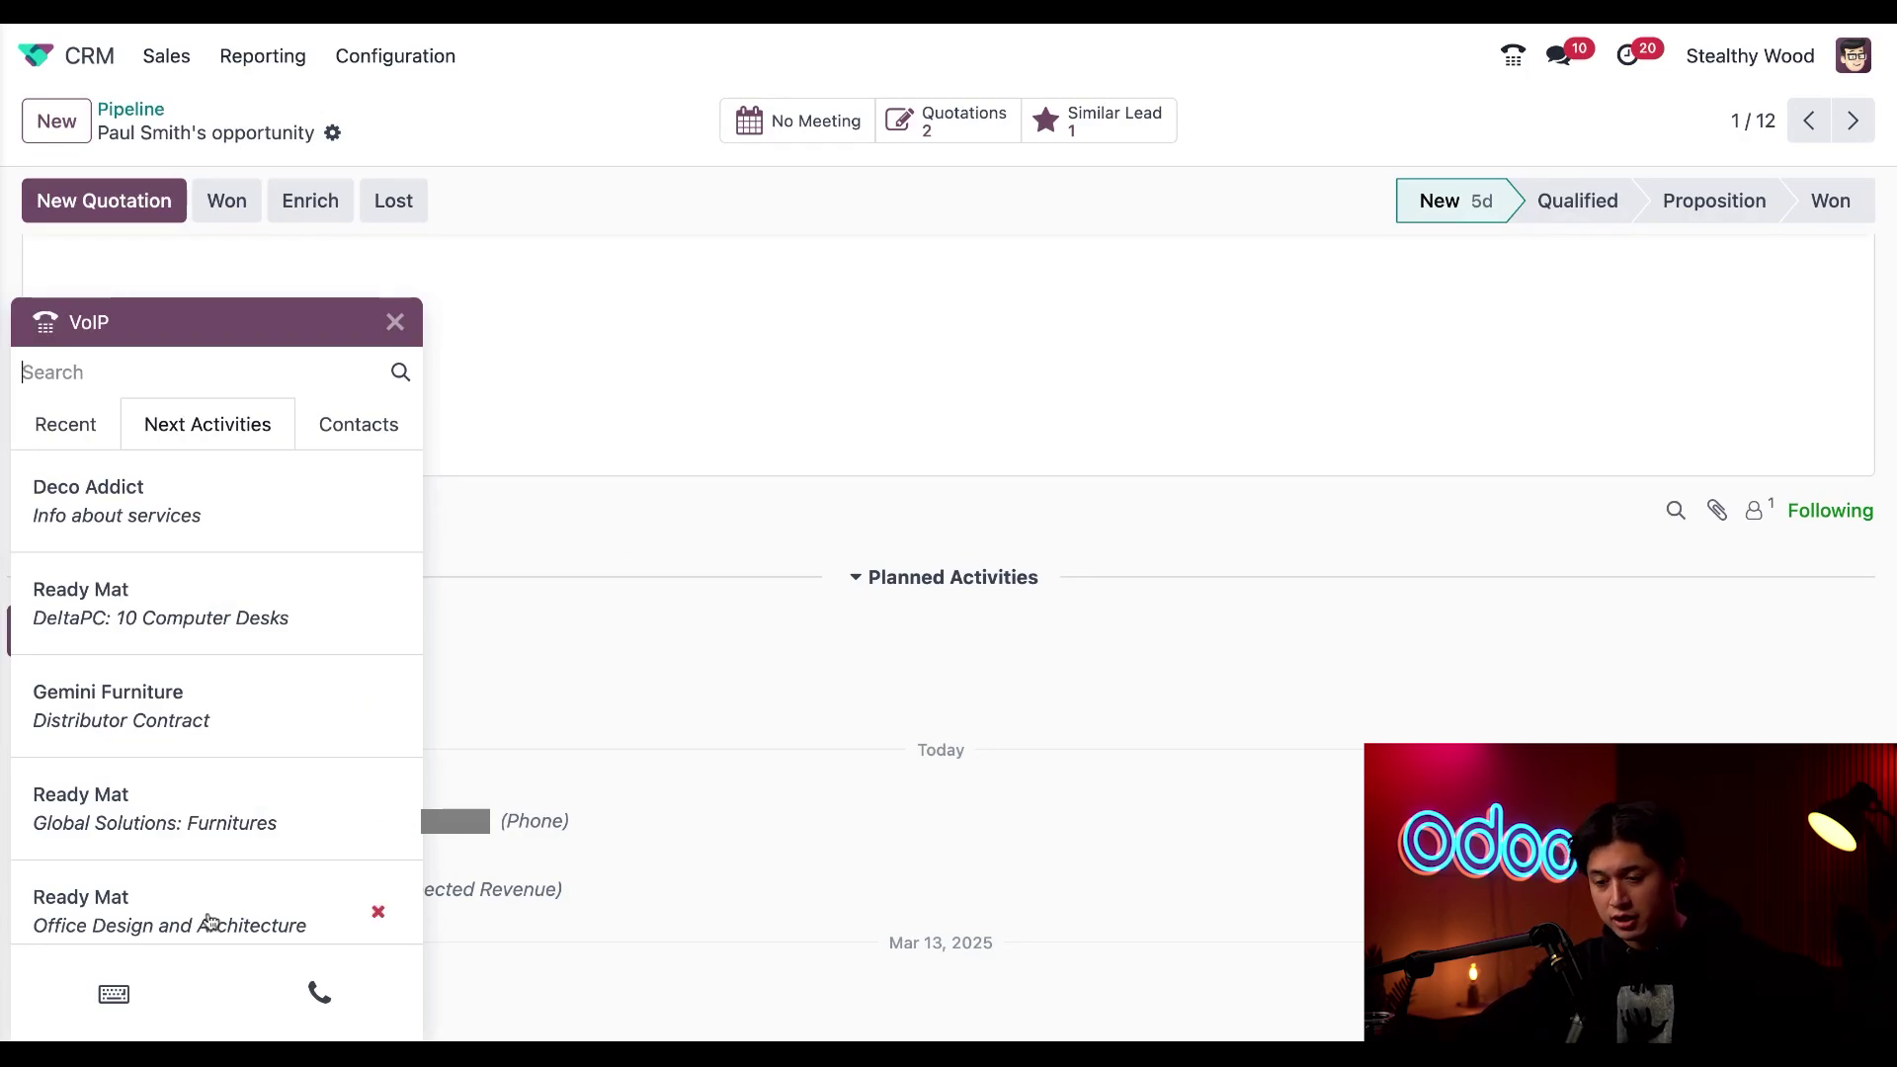
Call the contact from his planned call activity in the VoIP Next Activities list.
{"action": "scroll", "coordinate": [223, 720], "scroll_direction": "down", "scroll_amount": 1}
{"action": "scroll", "coordinate": [223, 721], "scroll_direction": "down", "scroll_amount": 1}
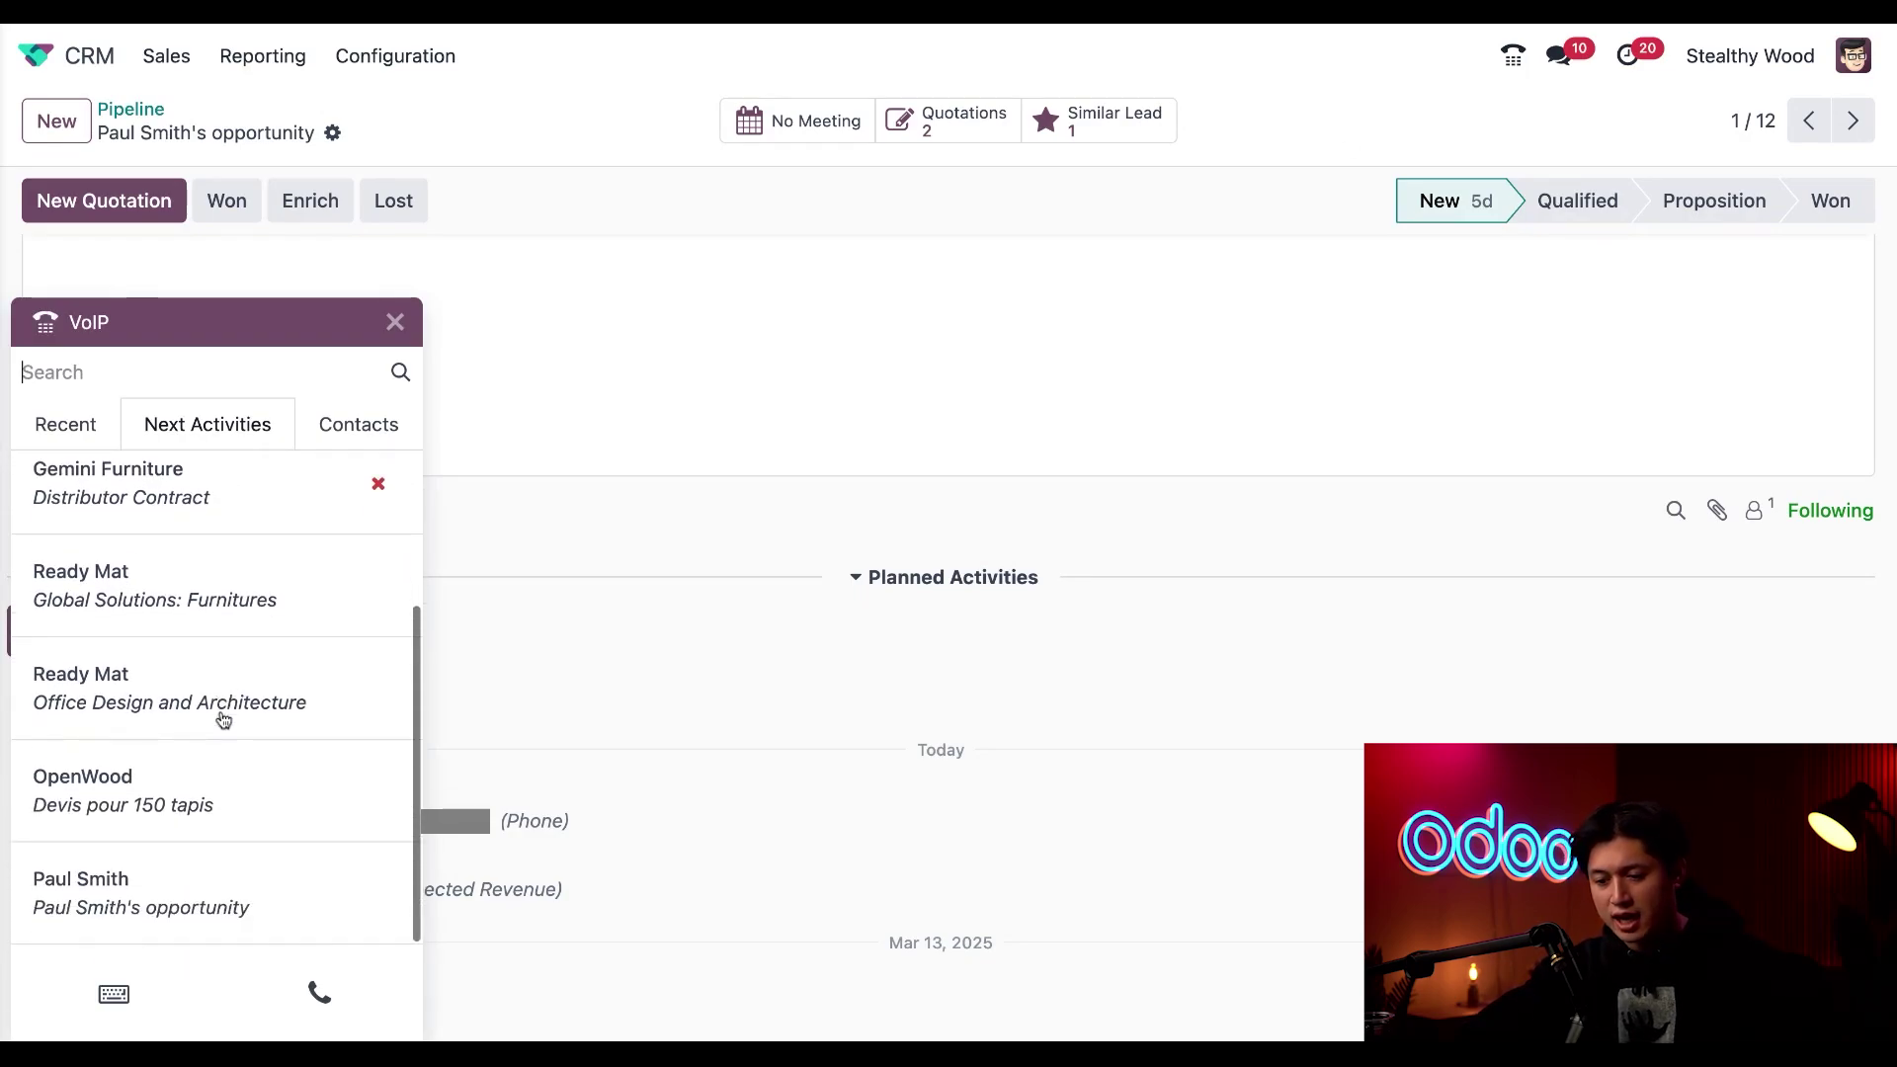
{"action": "left_click", "coordinate": [255, 886]}
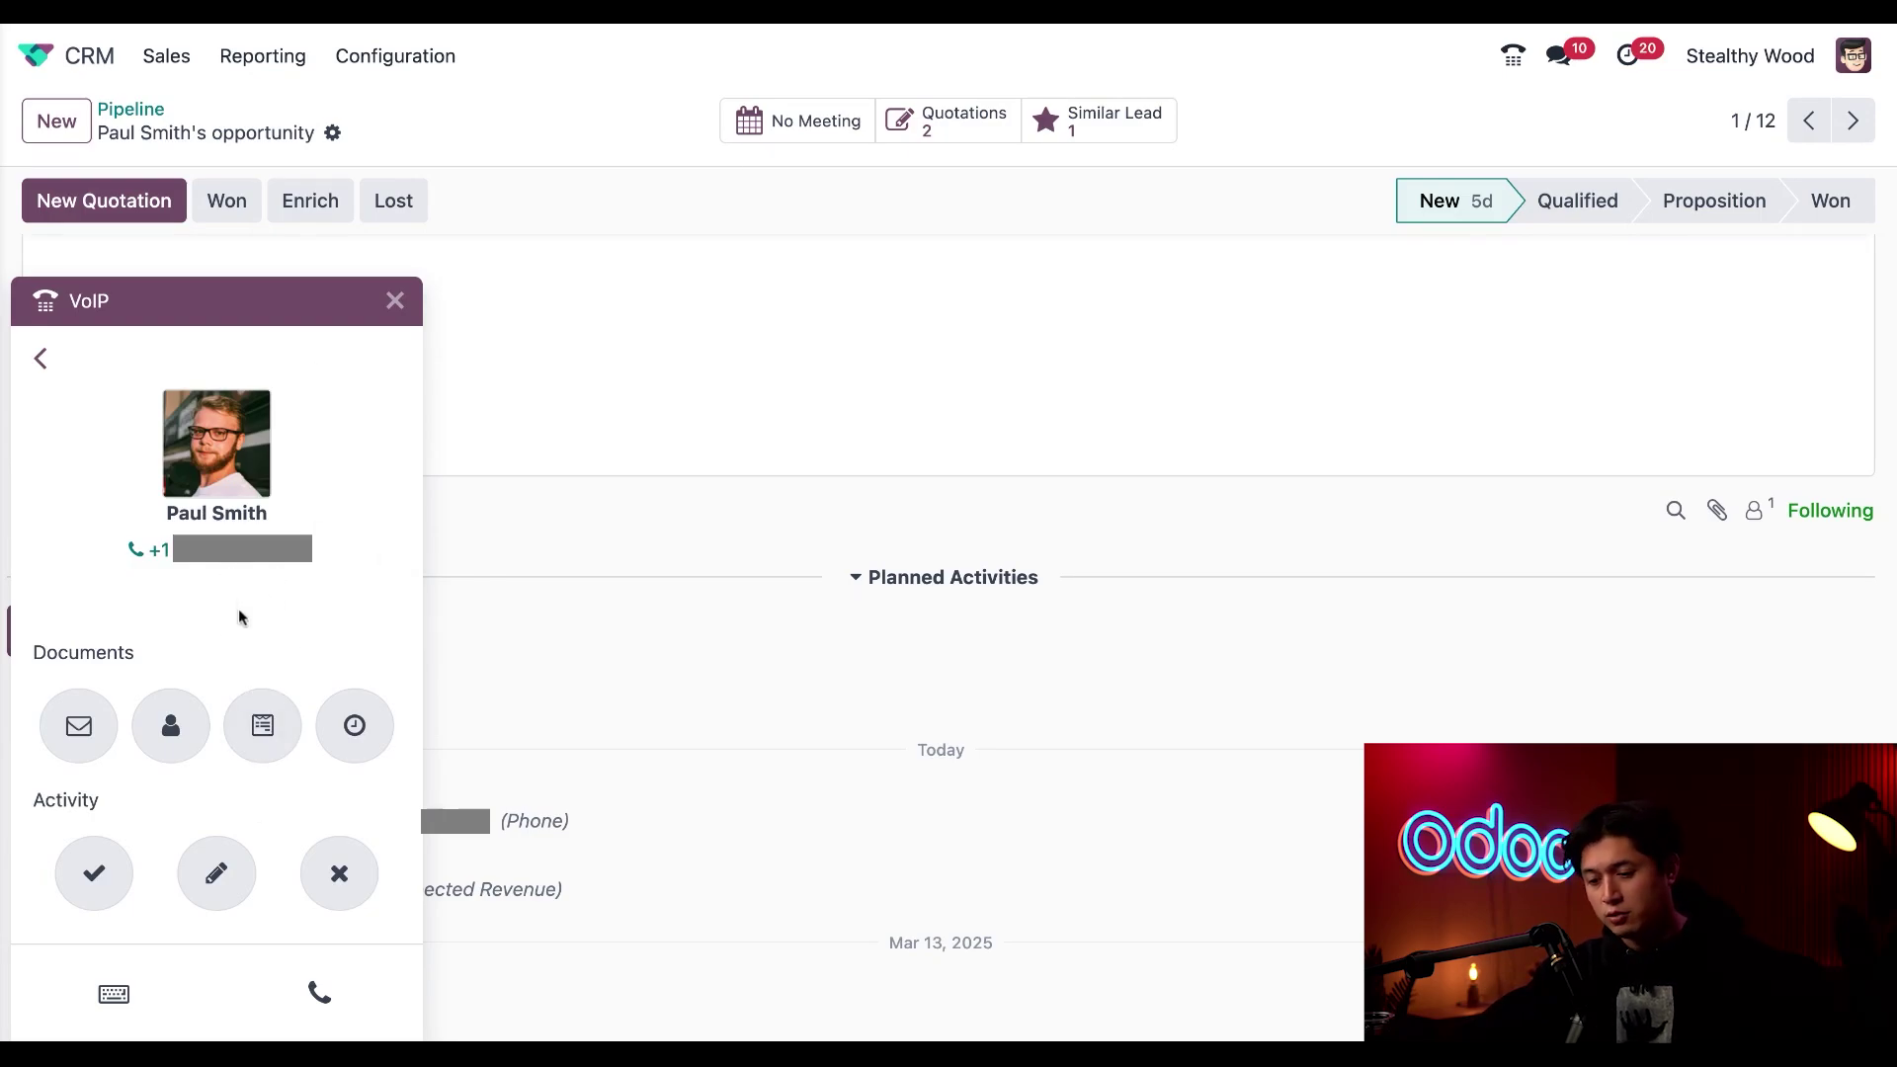
{"action": "left_click", "coordinate": [319, 994]}
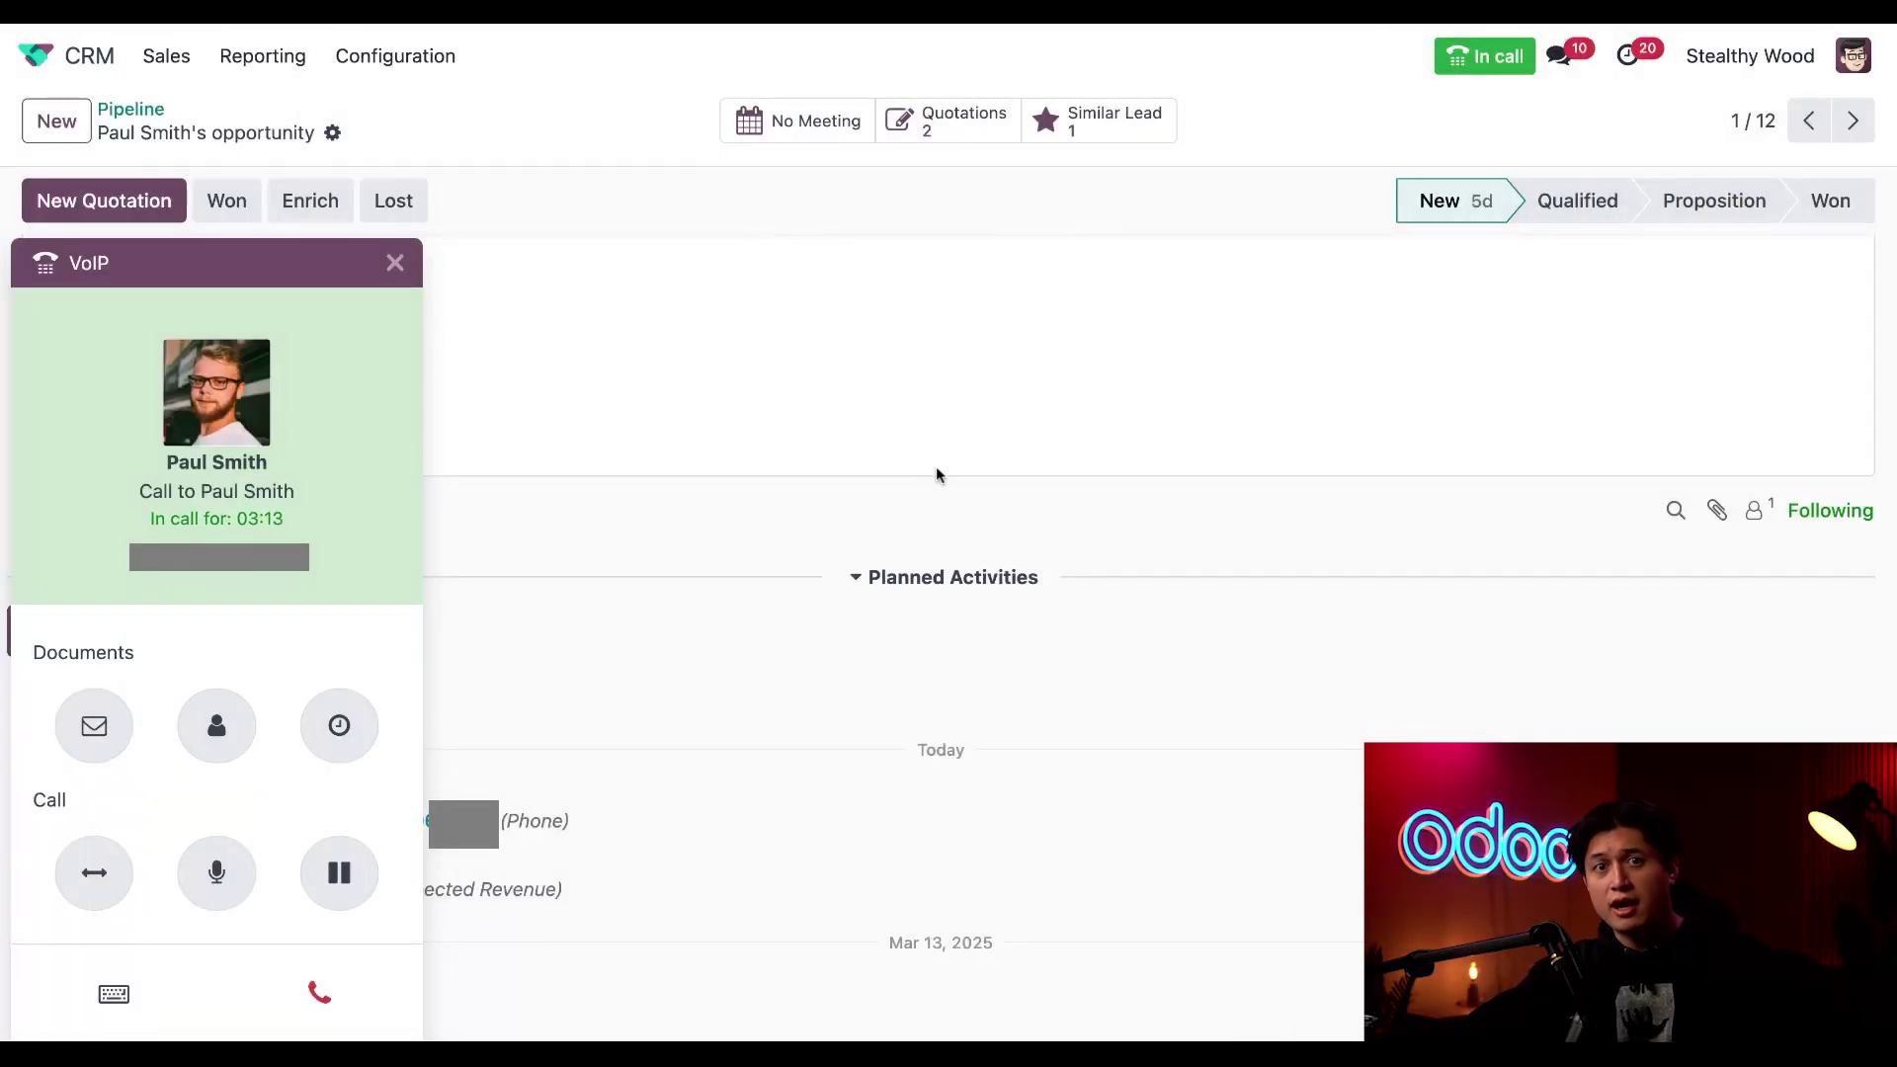
Open the caller's contact record from the in-call panel's Documents buttons.
{"action": "left_click", "coordinate": [216, 727]}
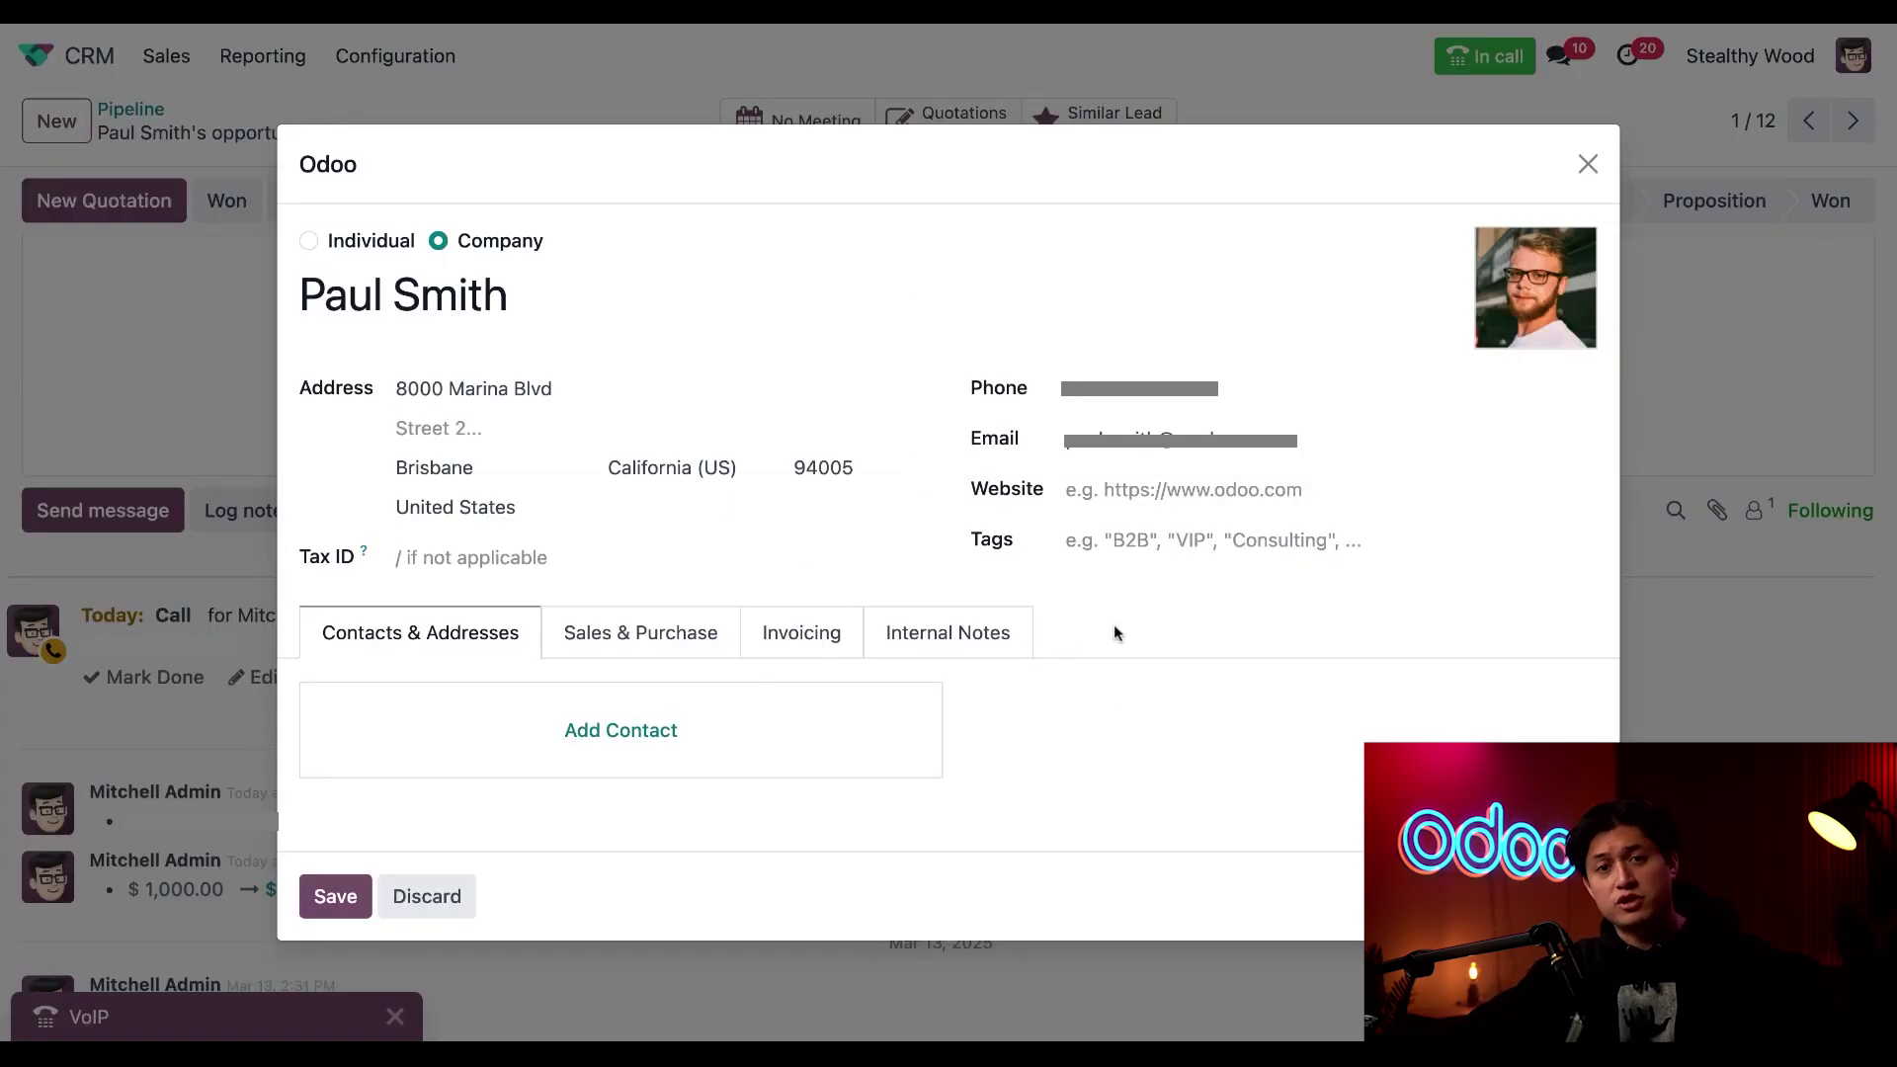
Read the contact's Internal Notes, close the record, and expand the live call panel.
{"action": "left_click", "coordinate": [996, 637]}
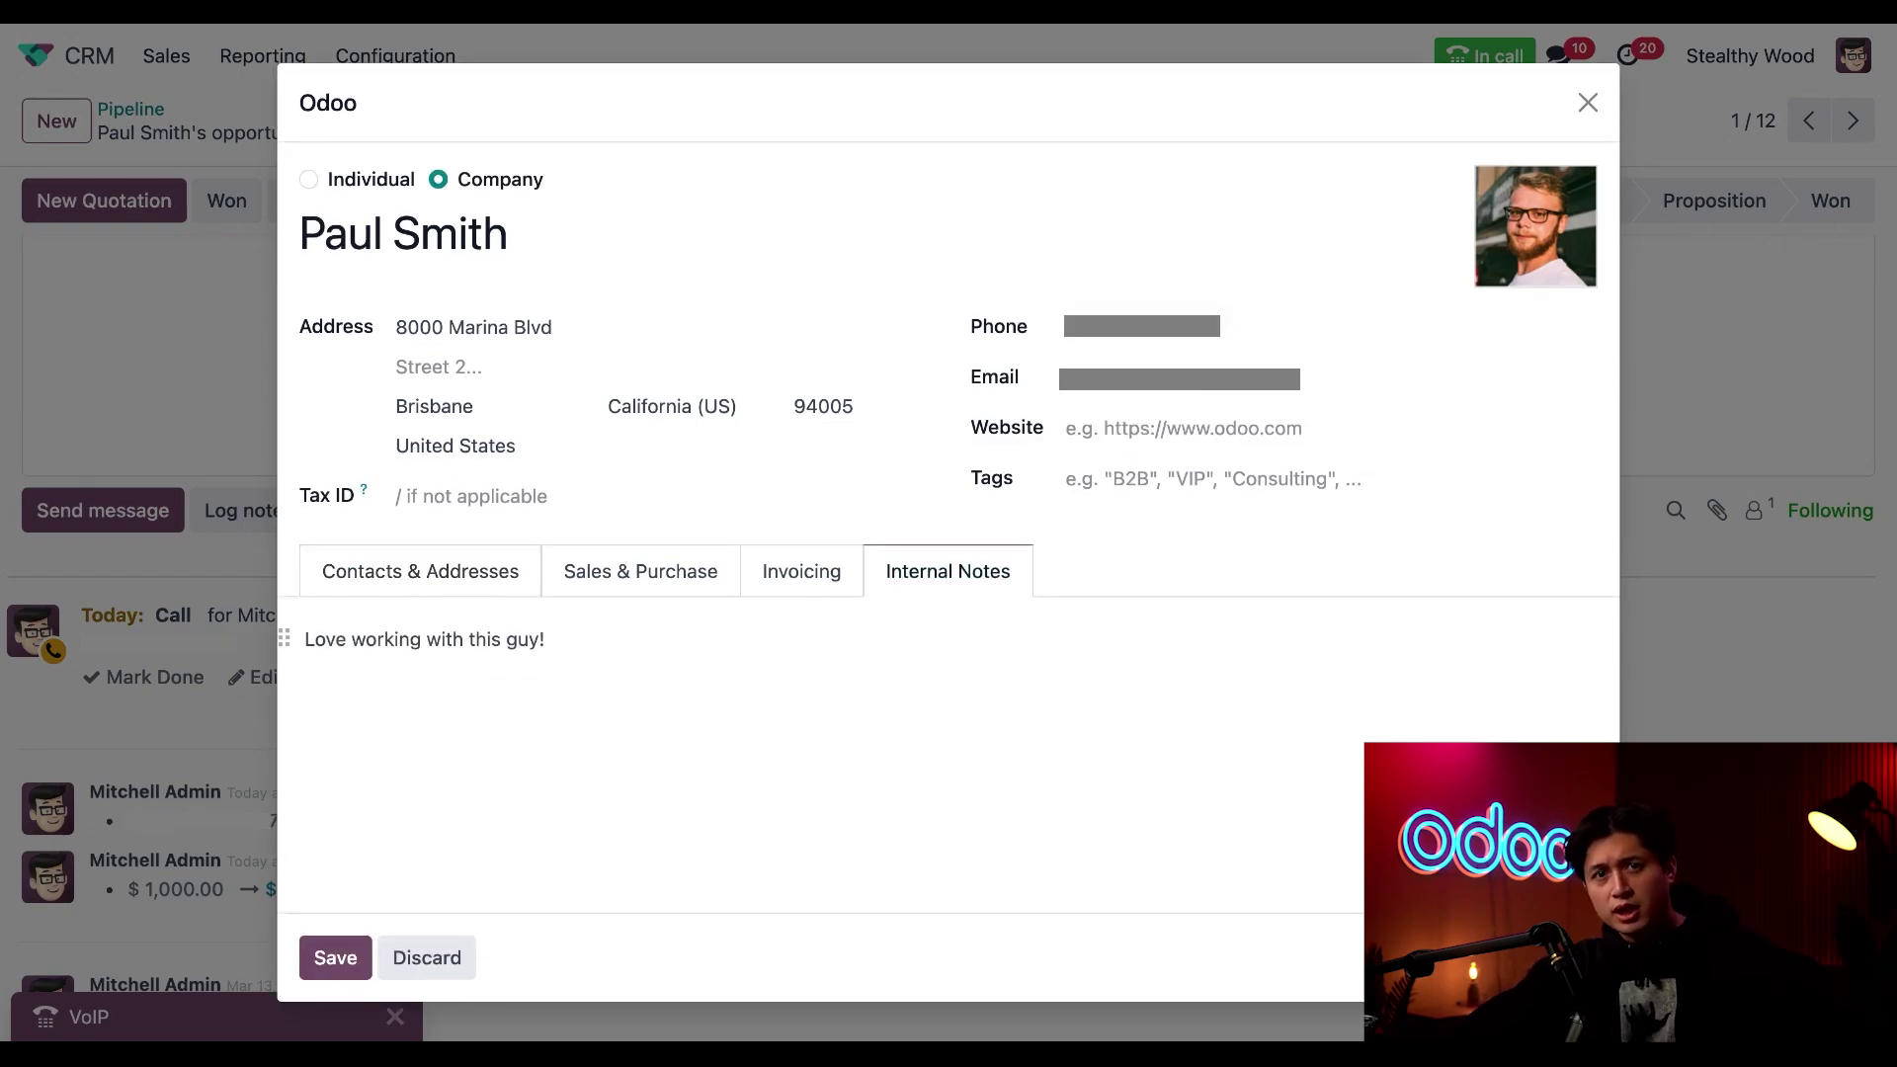
{"action": "left_click", "coordinate": [1587, 103]}
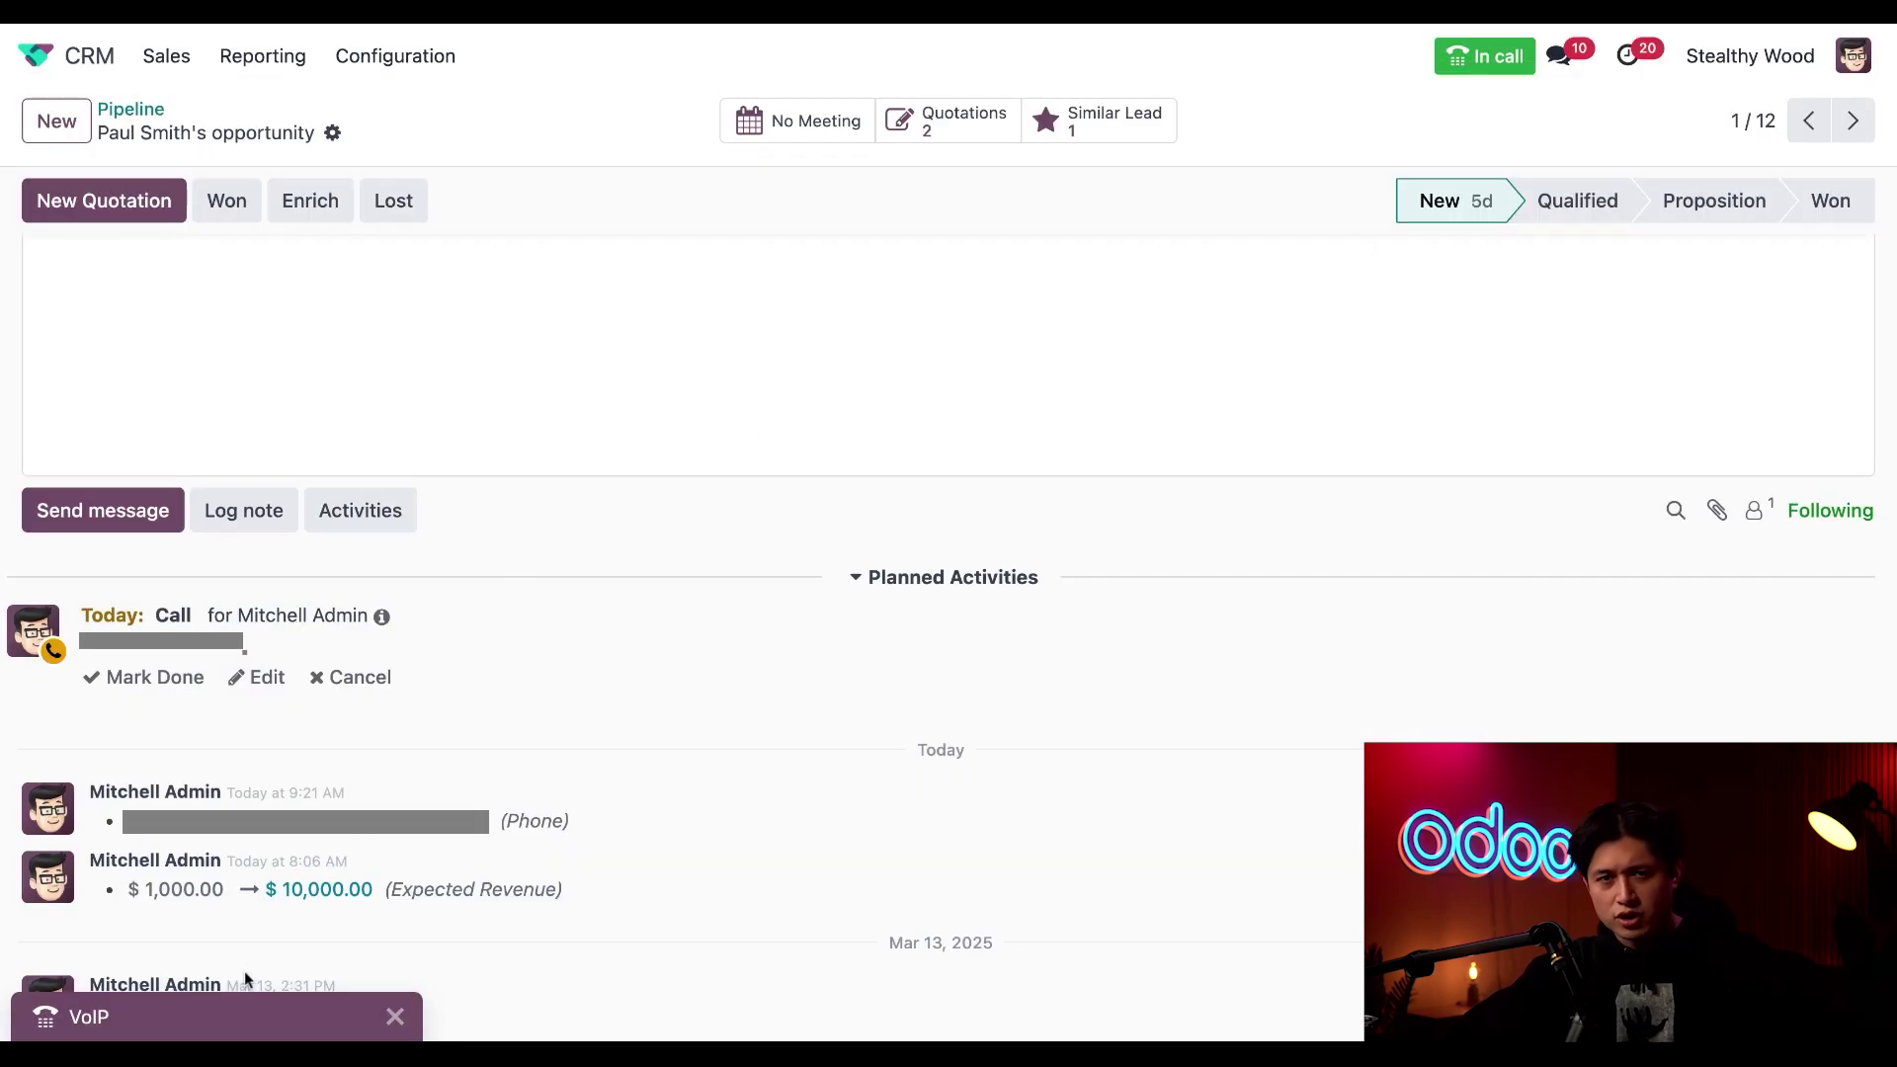
{"action": "left_click", "coordinate": [241, 1016]}
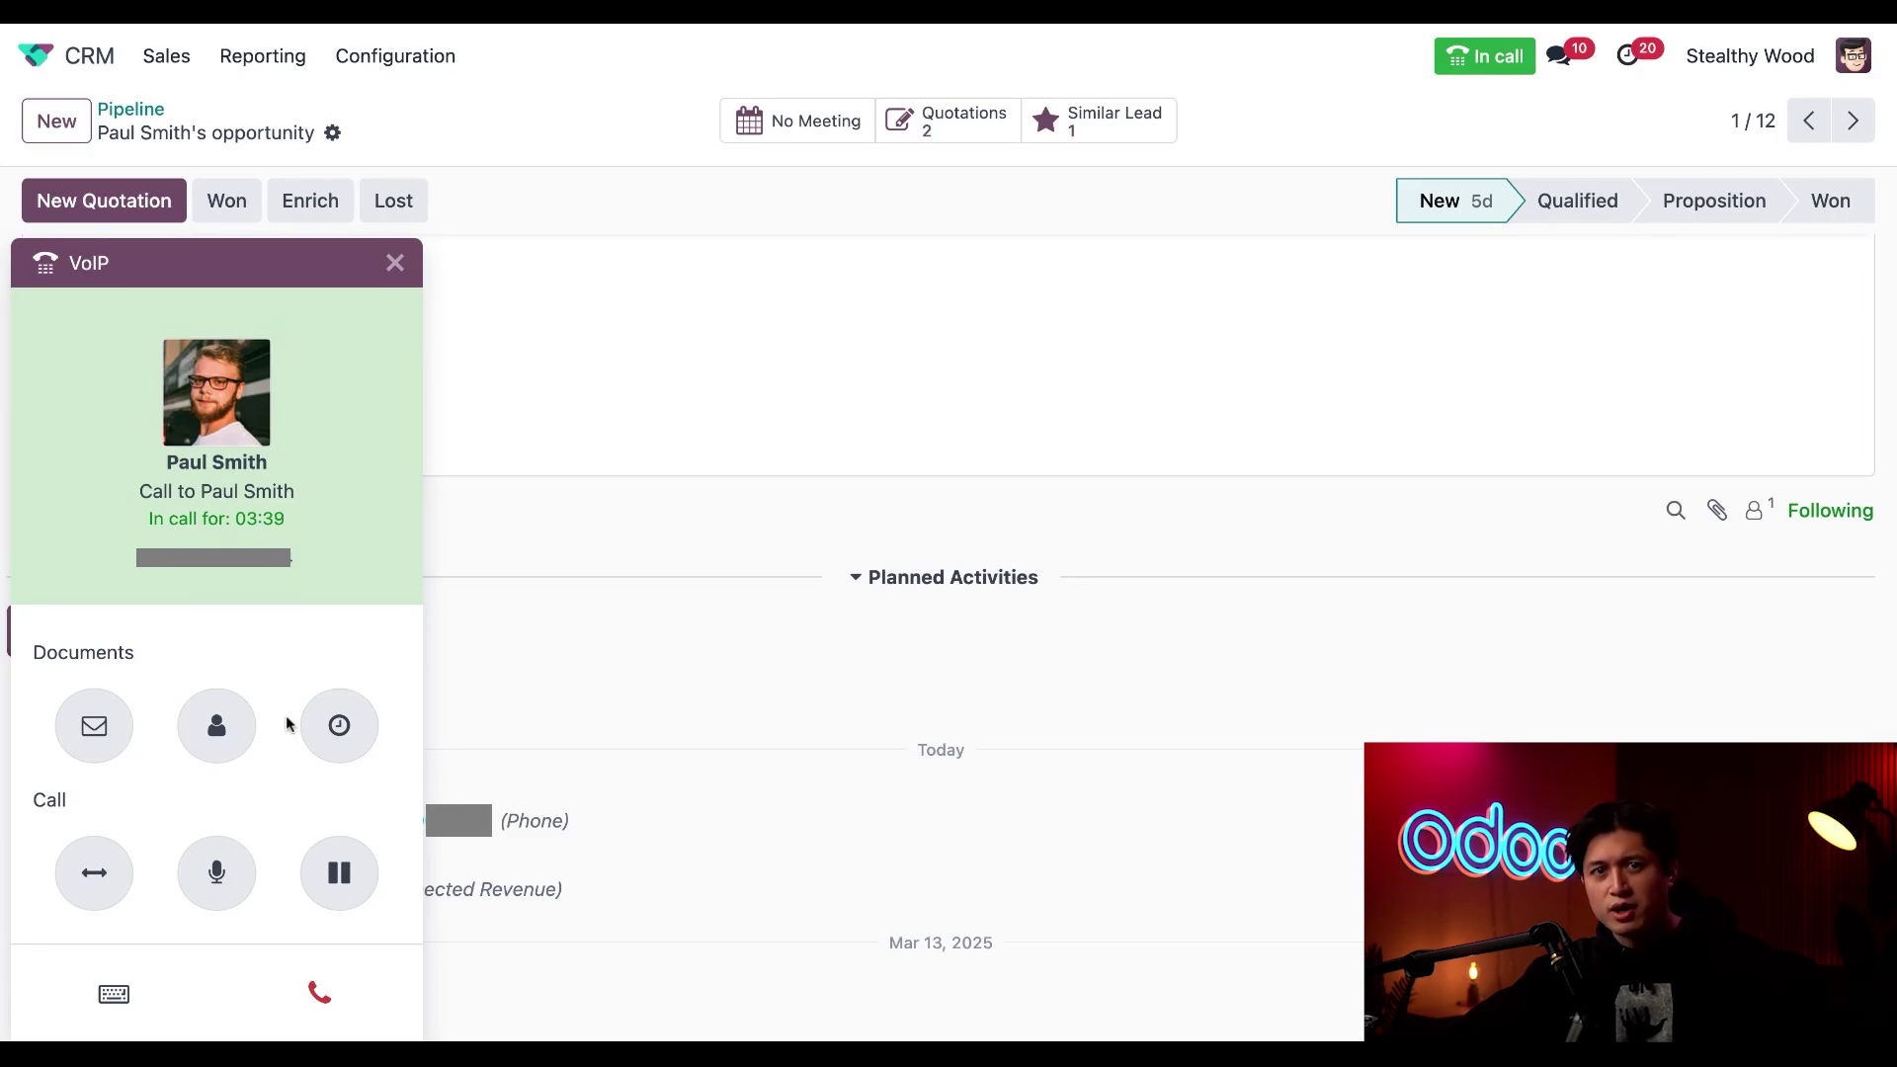
Mute the call and email the contact using the 'SS'25 Offerings on the Table' template.
{"action": "left_click", "coordinate": [230, 871]}
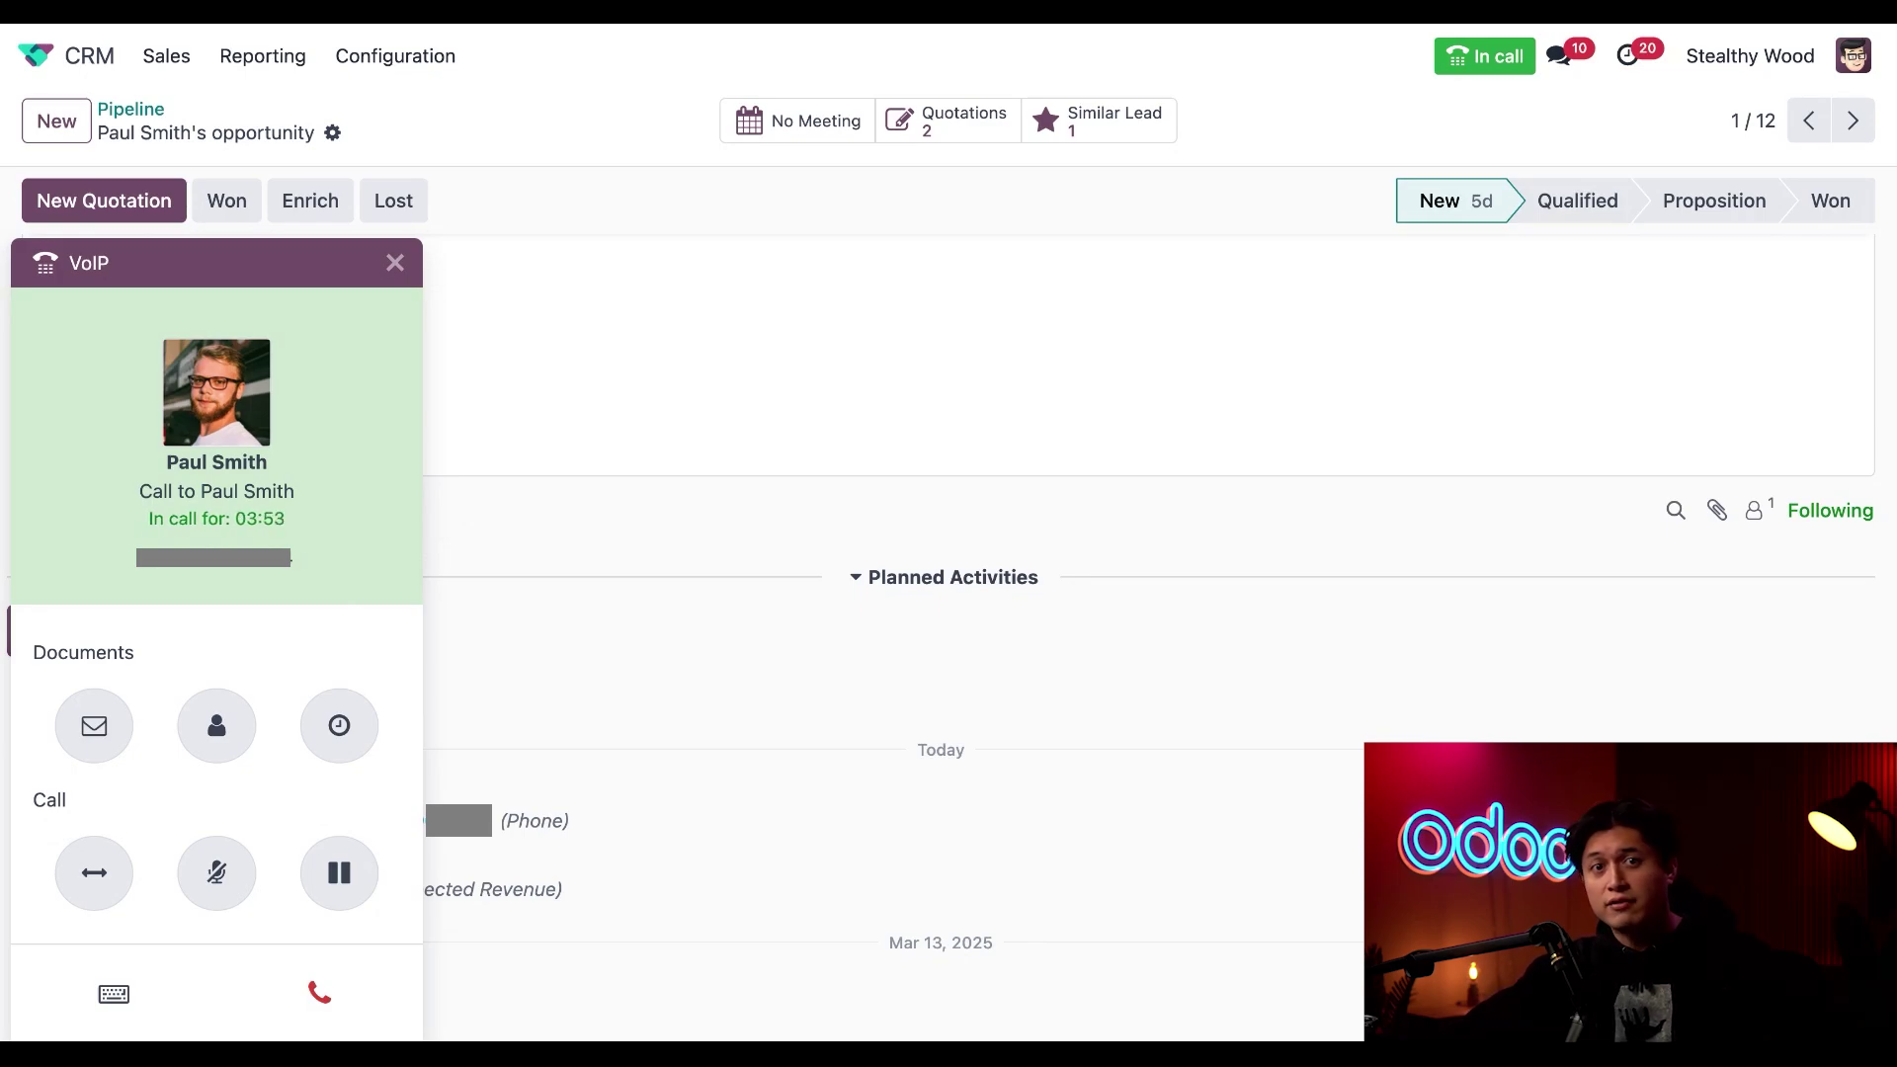
{"action": "left_click", "coordinate": [94, 731]}
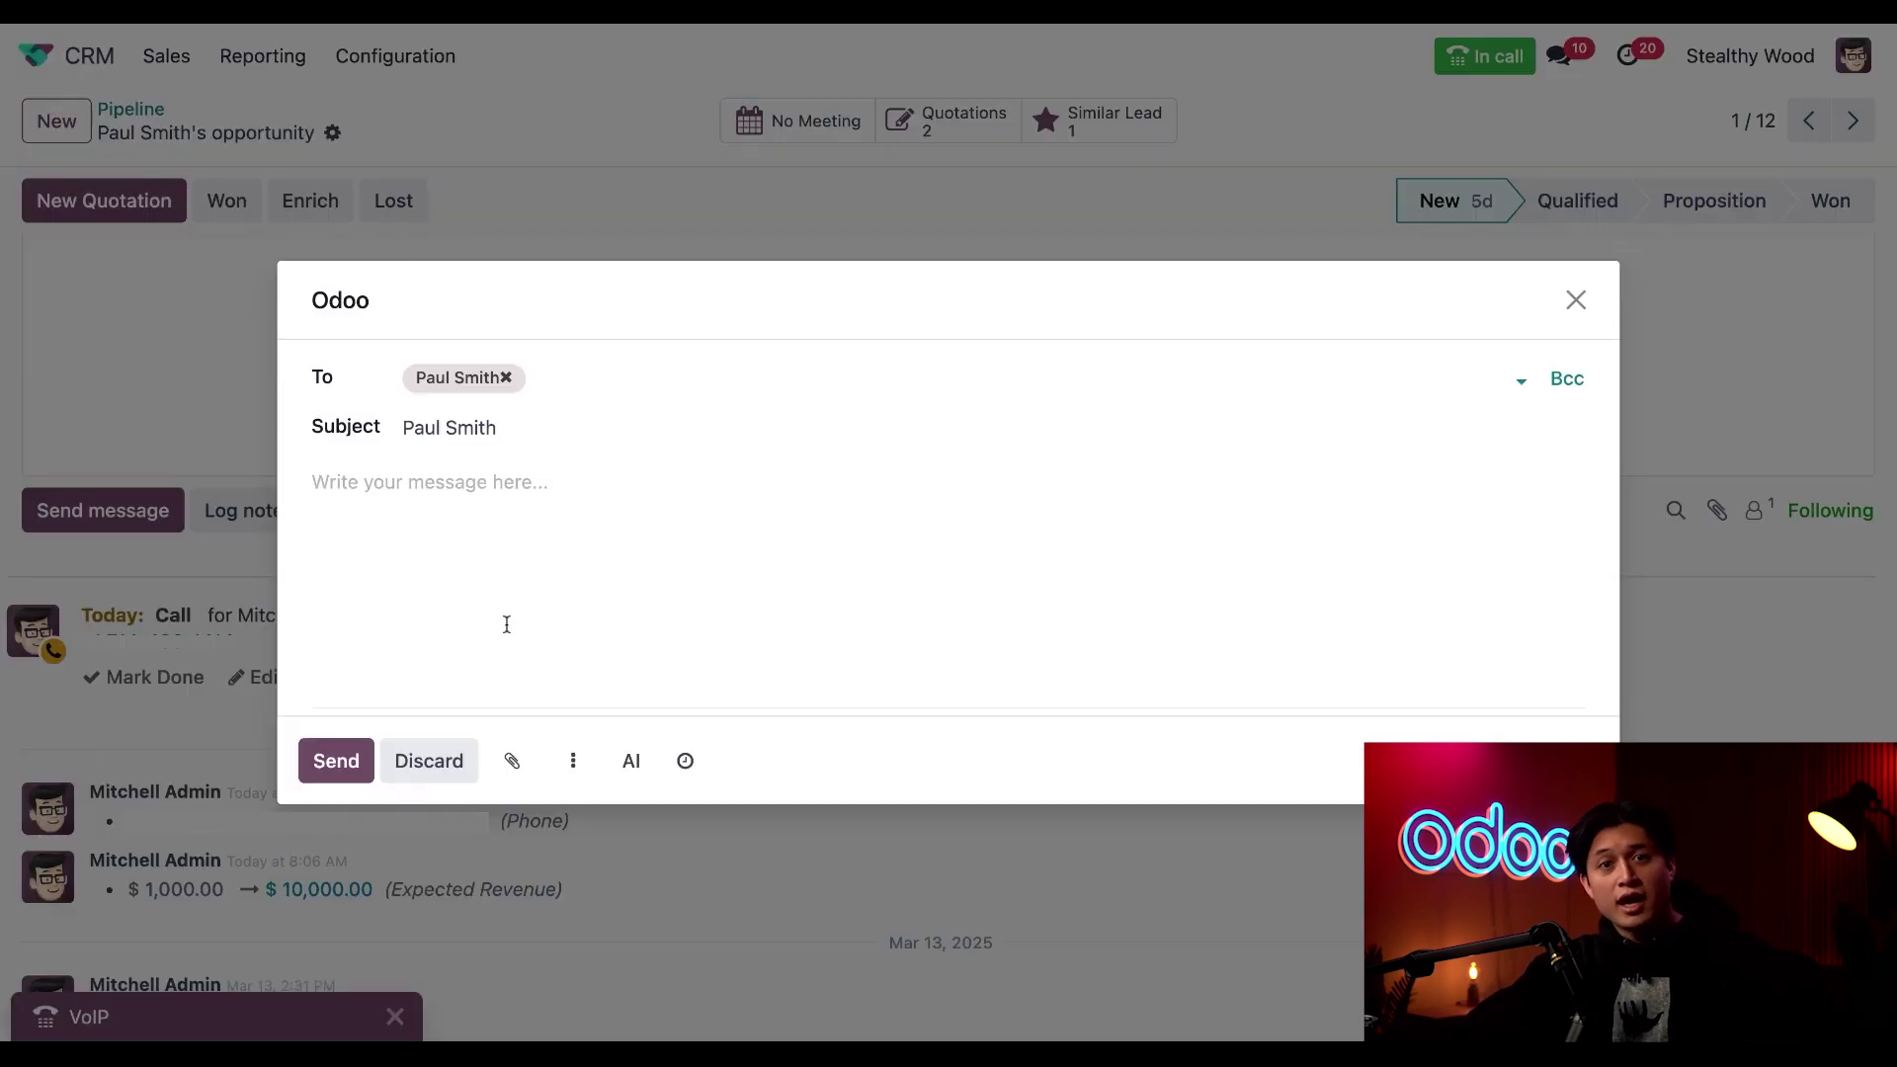
{"action": "left_click", "coordinate": [573, 762]}
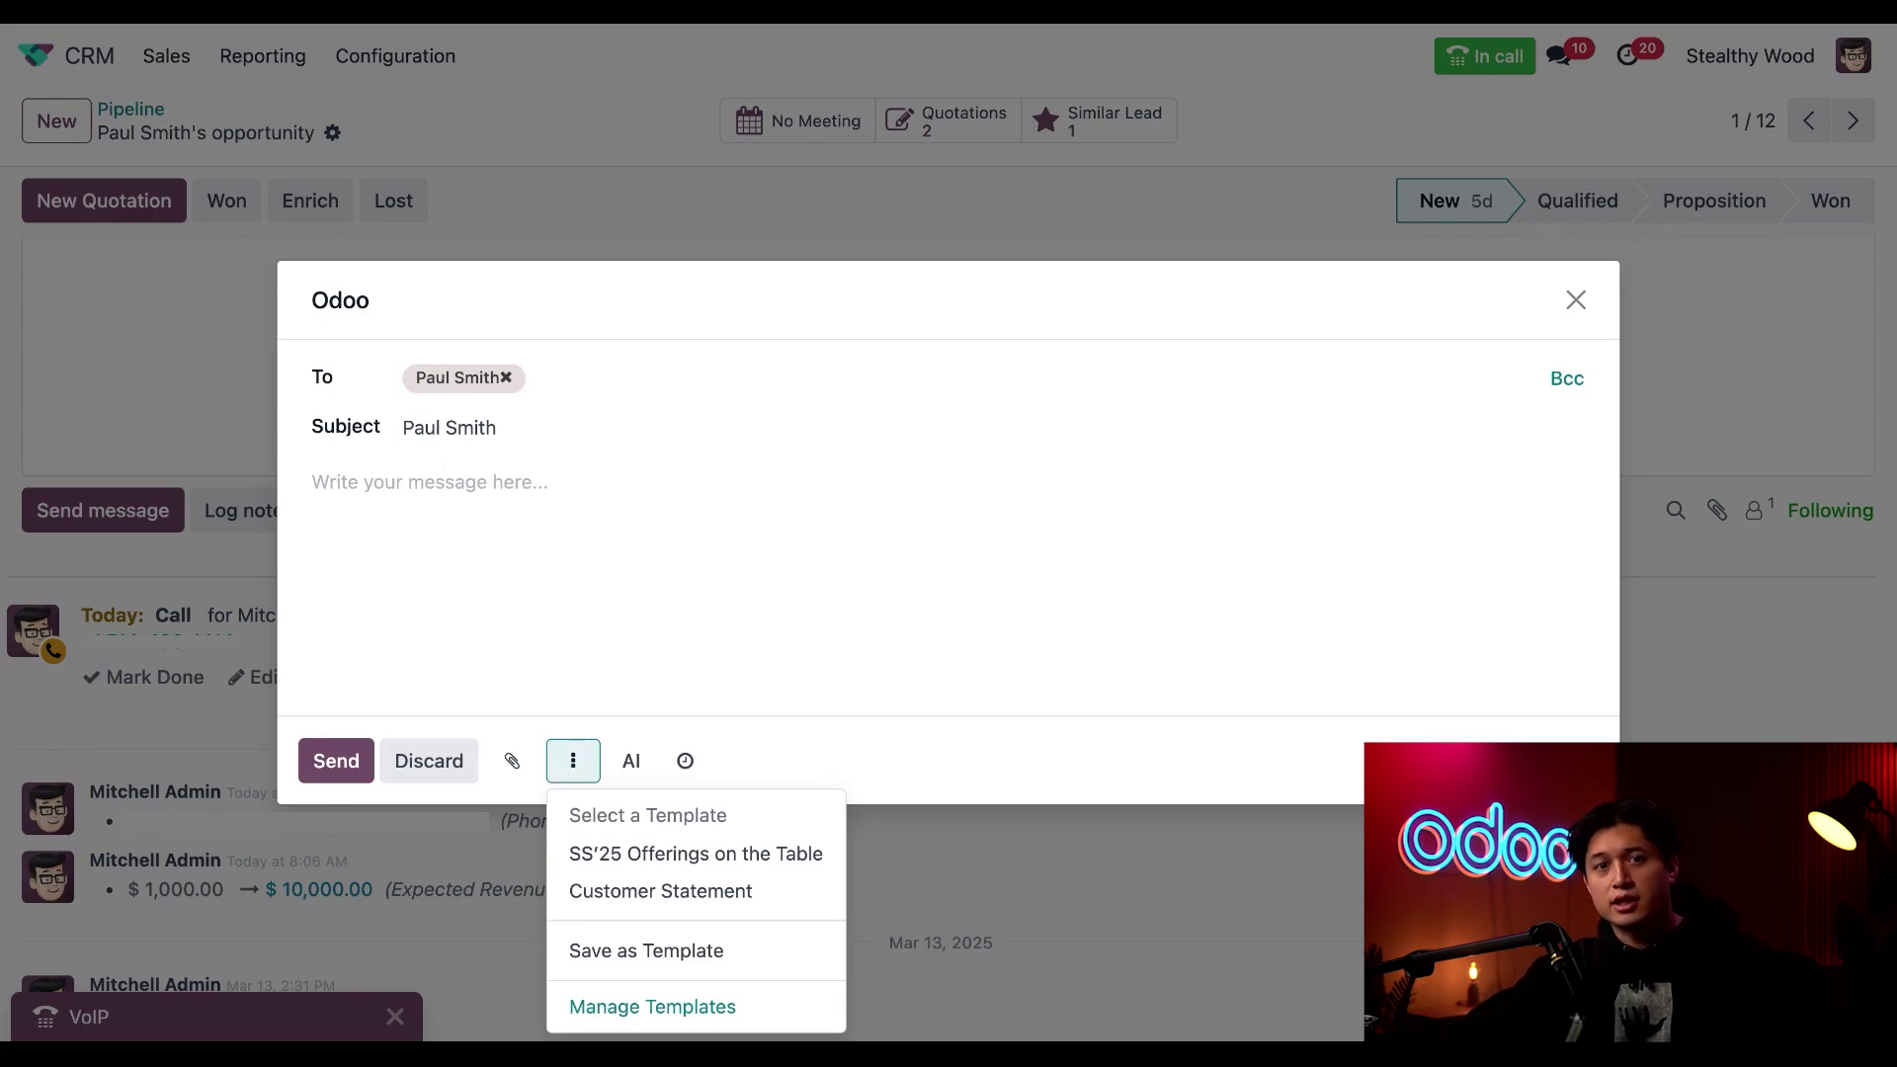
{"action": "left_click", "coordinate": [680, 853]}
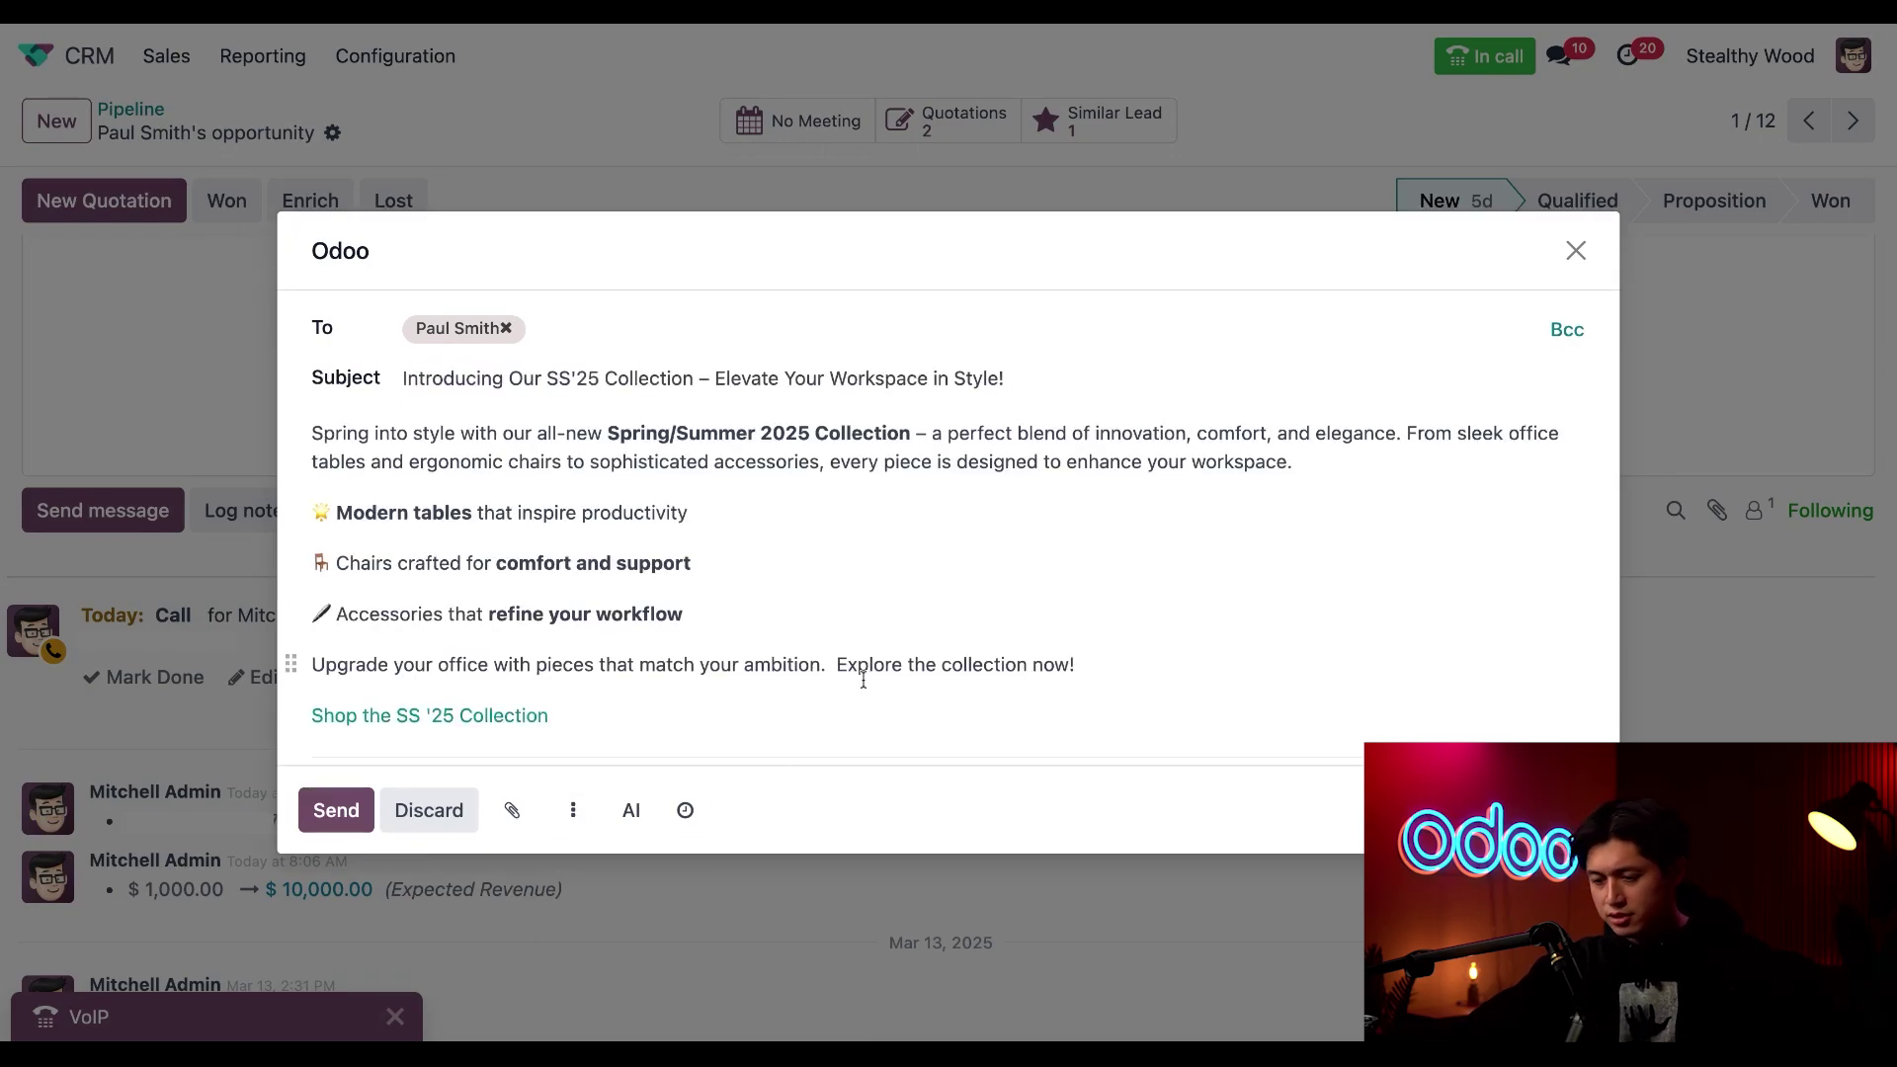
{"action": "left_click", "coordinate": [341, 816]}
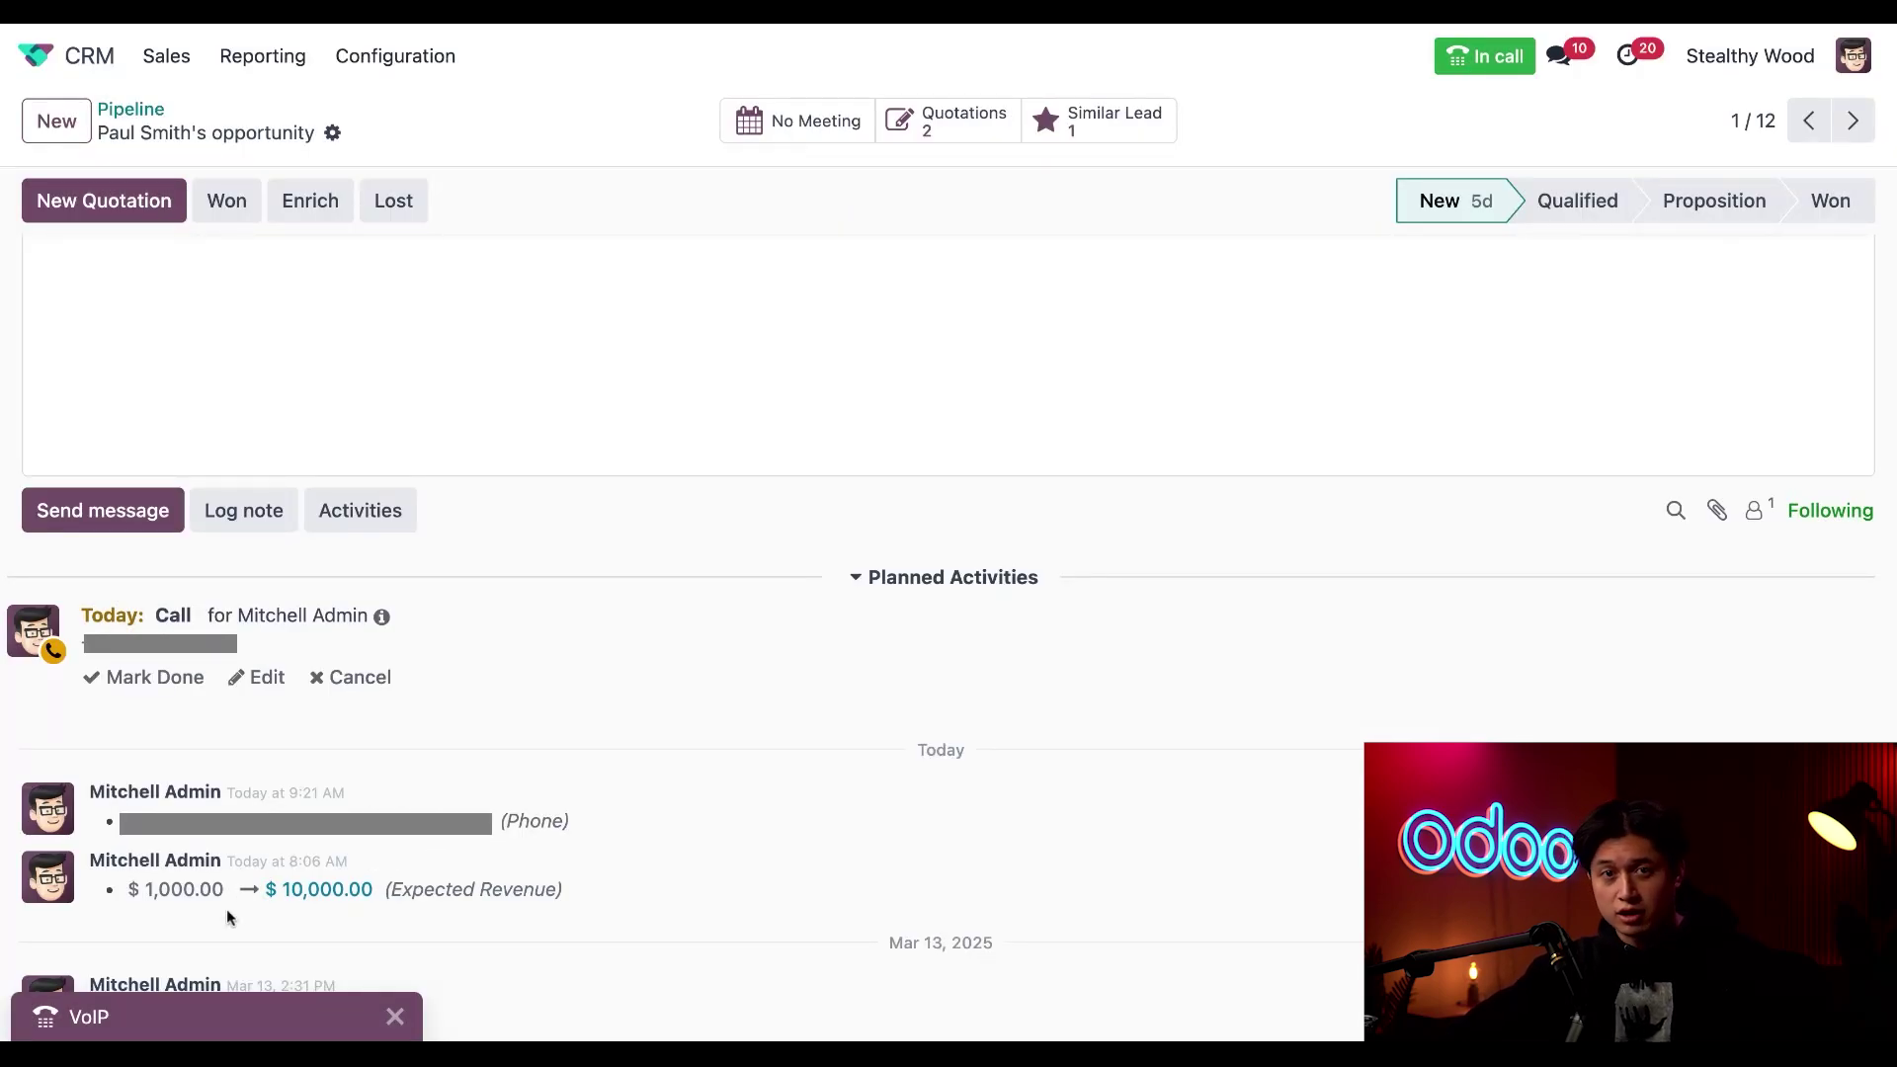
{"action": "left_click", "coordinate": [239, 1020]}
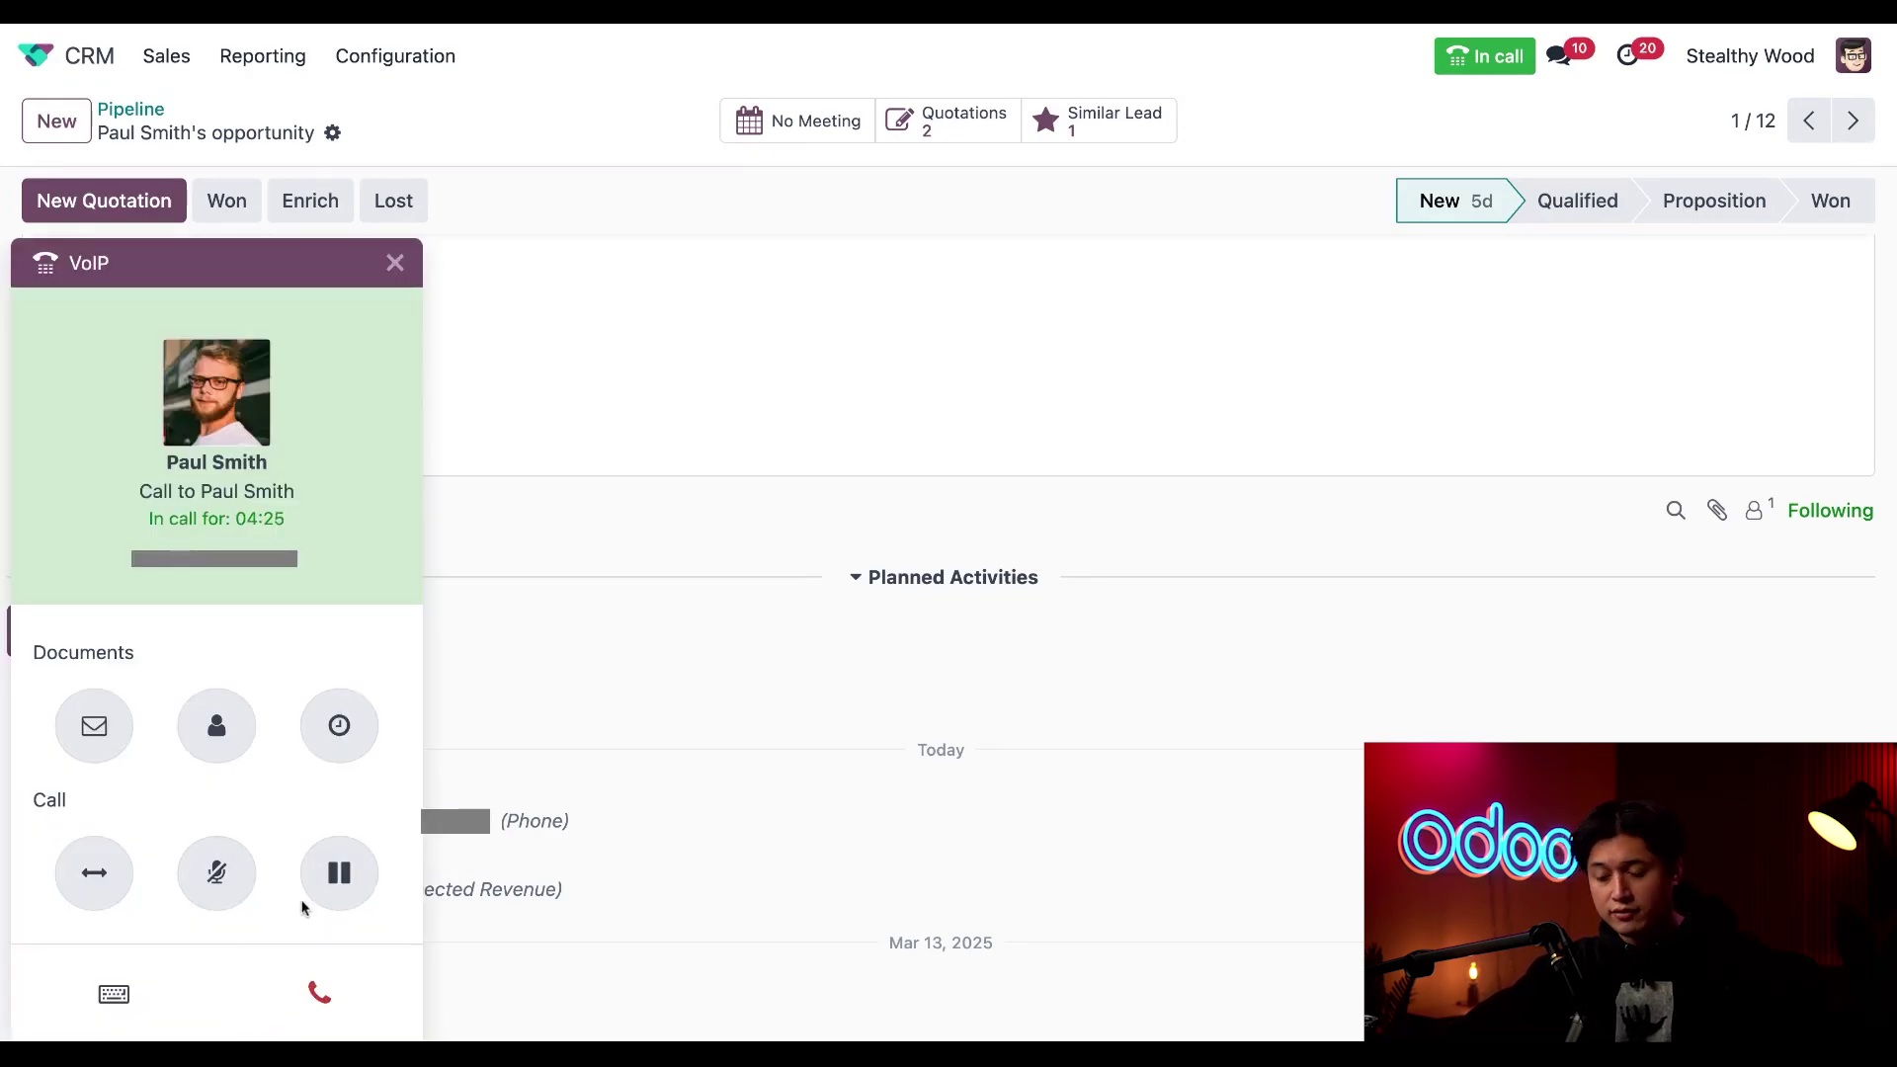
Hang up, then mark today's planned Call activity done with no feedback.
{"action": "left_click", "coordinate": [326, 994]}
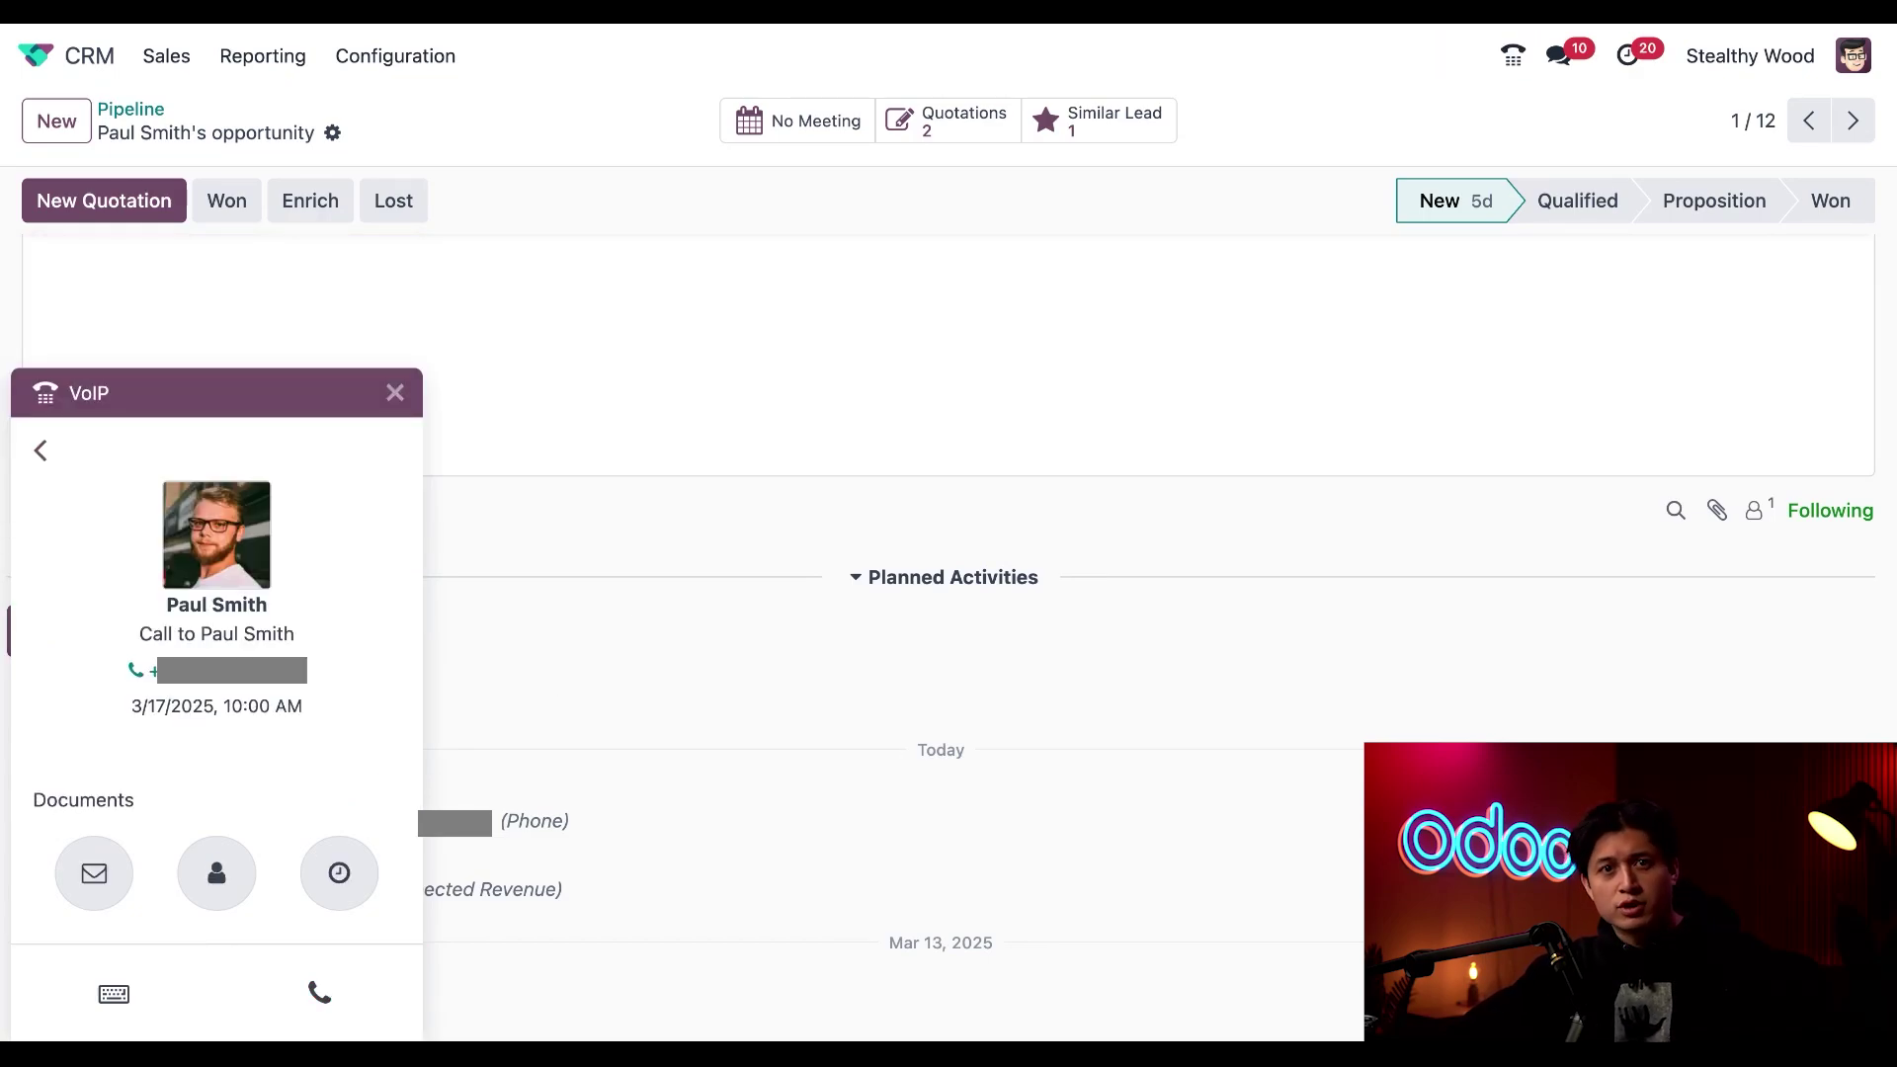
{"action": "left_click", "coordinate": [230, 392]}
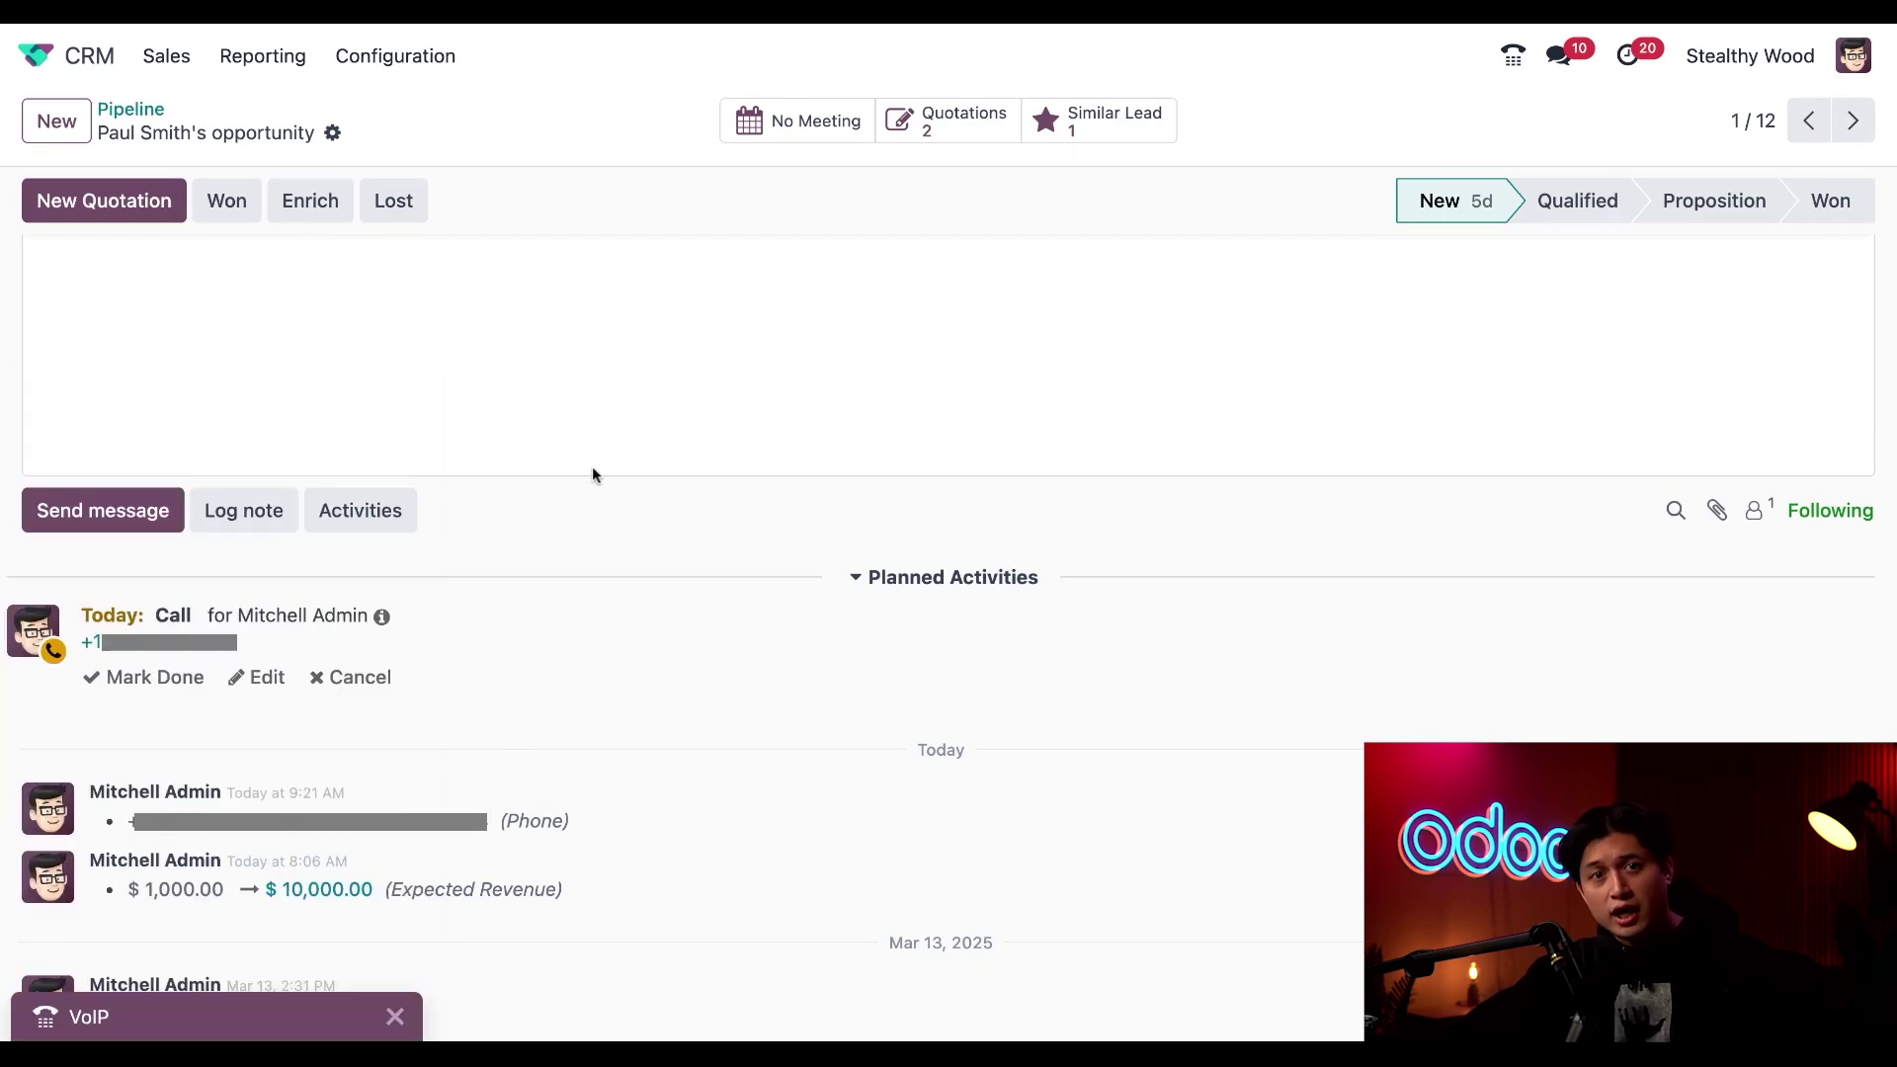
{"action": "scroll", "coordinate": [571, 488], "scroll_direction": "down", "scroll_amount": 3}
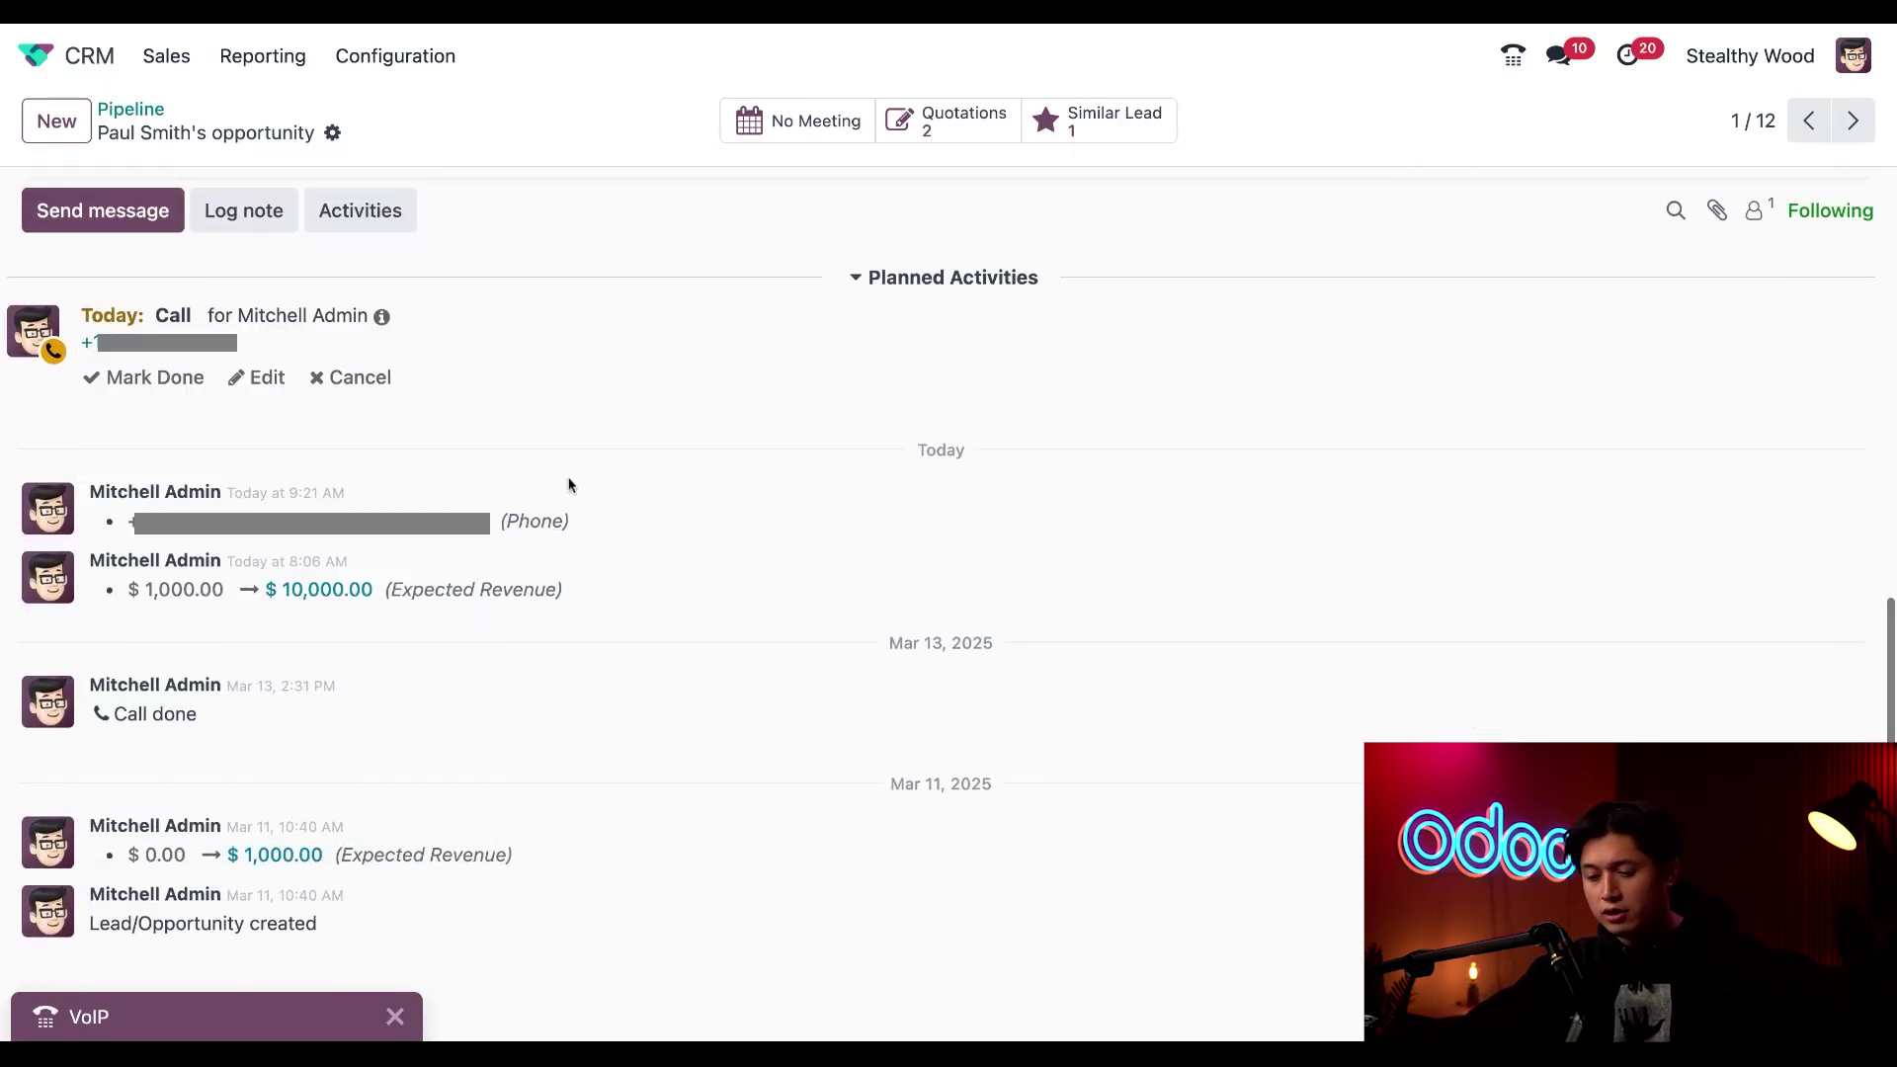
{"action": "left_click", "coordinate": [155, 377]}
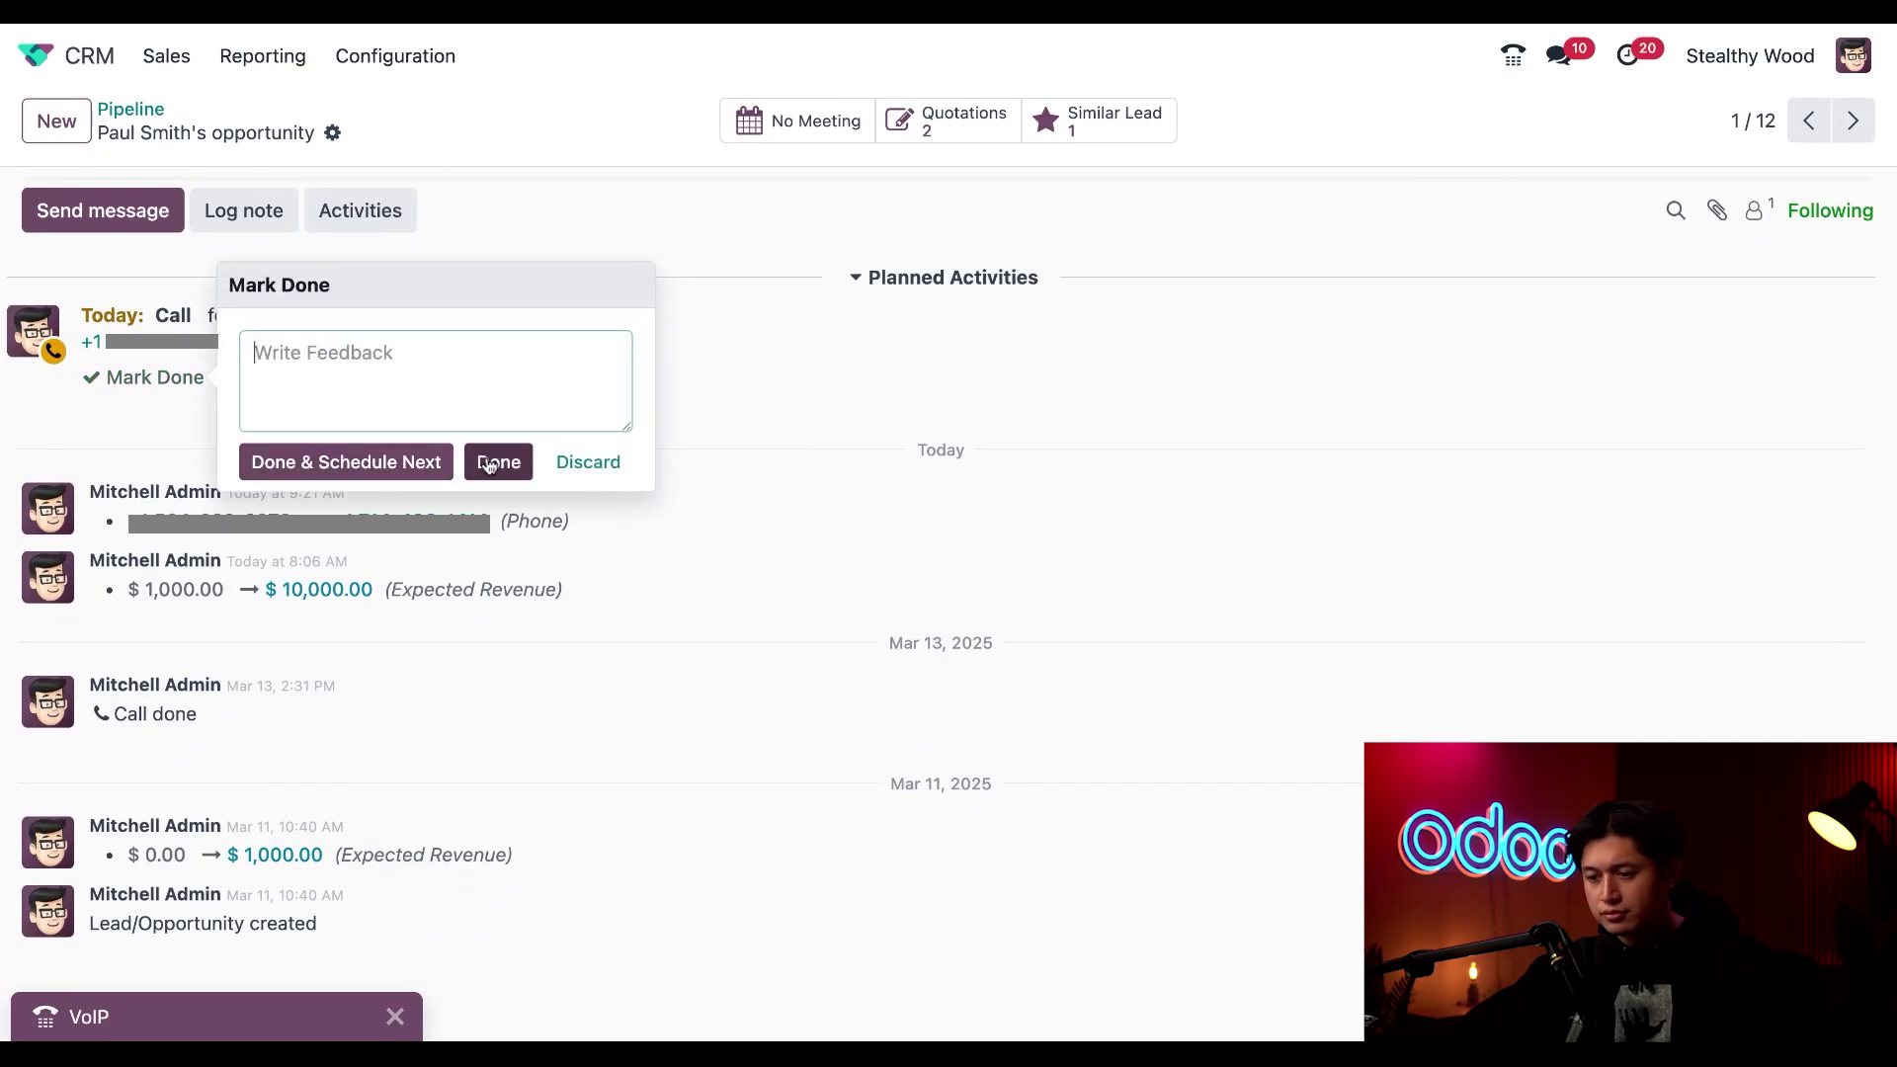
{"action": "left_click", "coordinate": [489, 465]}
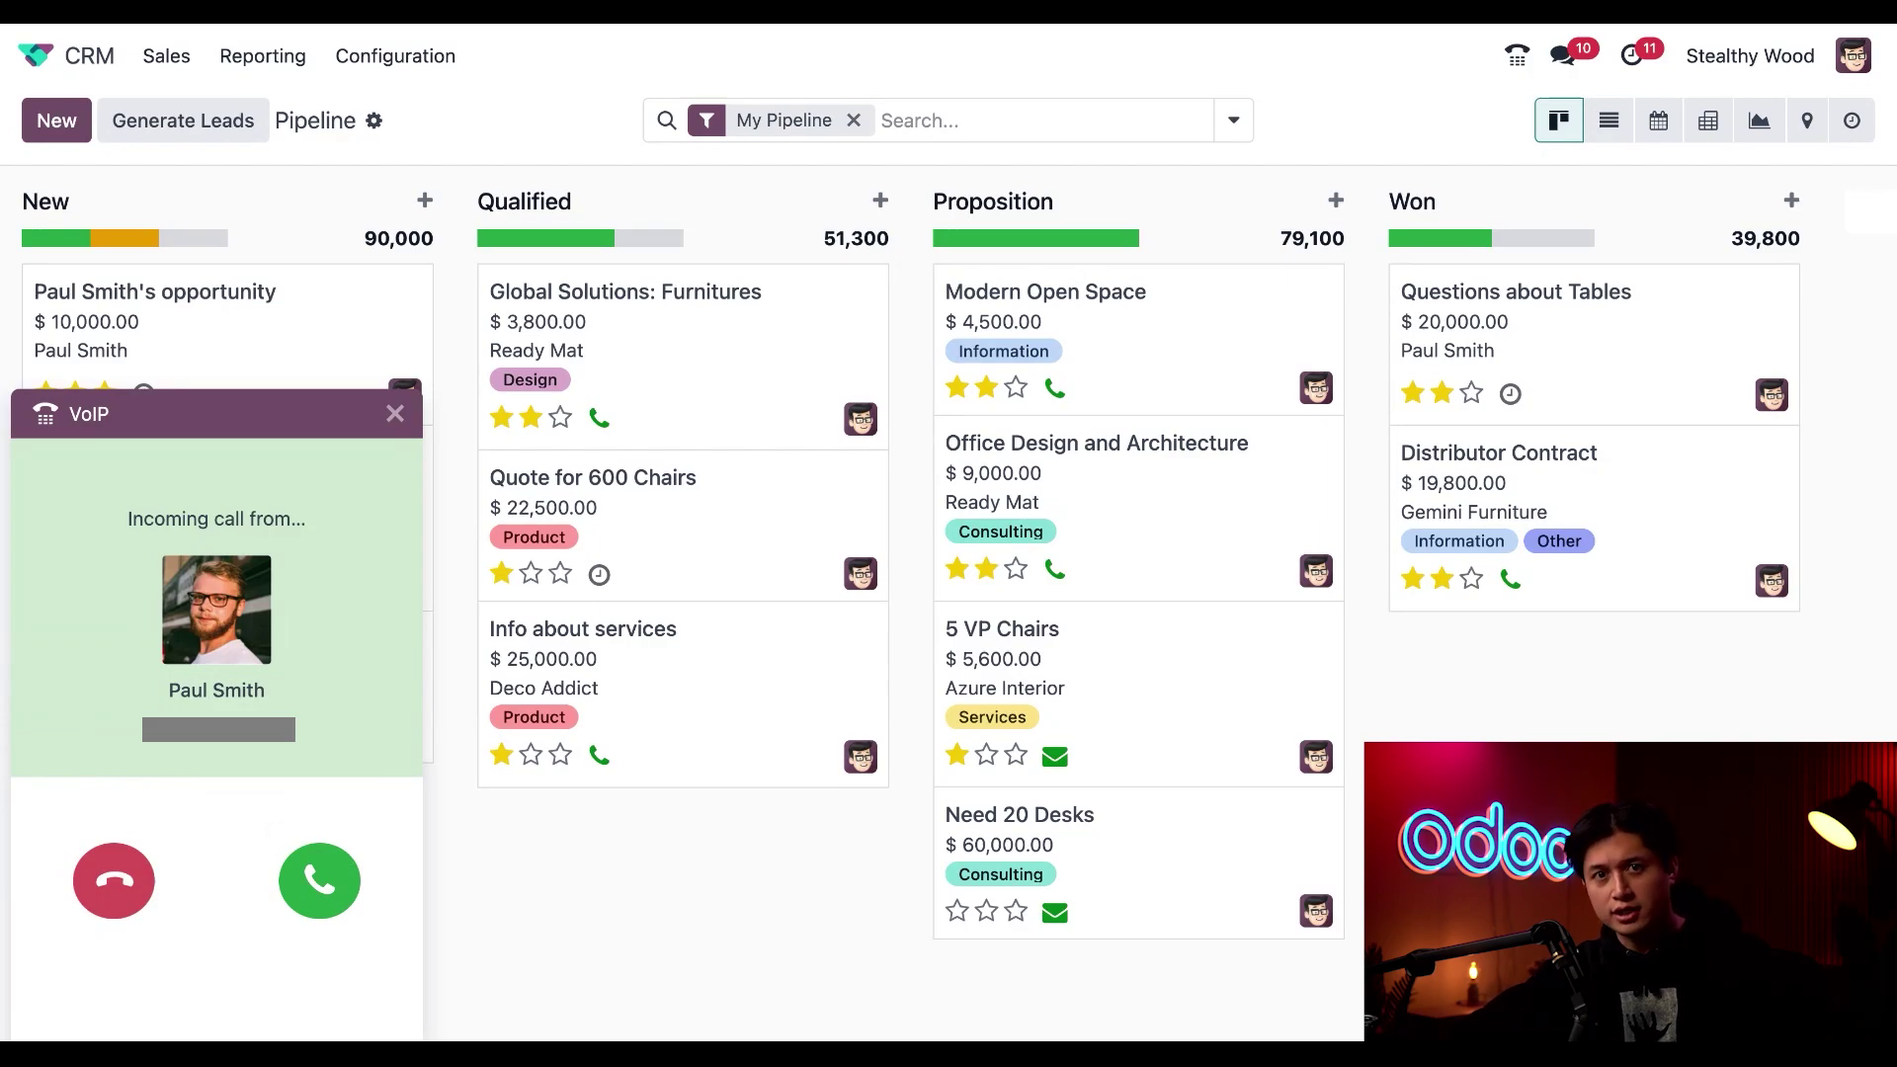
Answer the incoming VoIP call, minimize the widget, and open the $10,000.00 opportunity.
{"action": "left_click", "coordinate": [320, 880]}
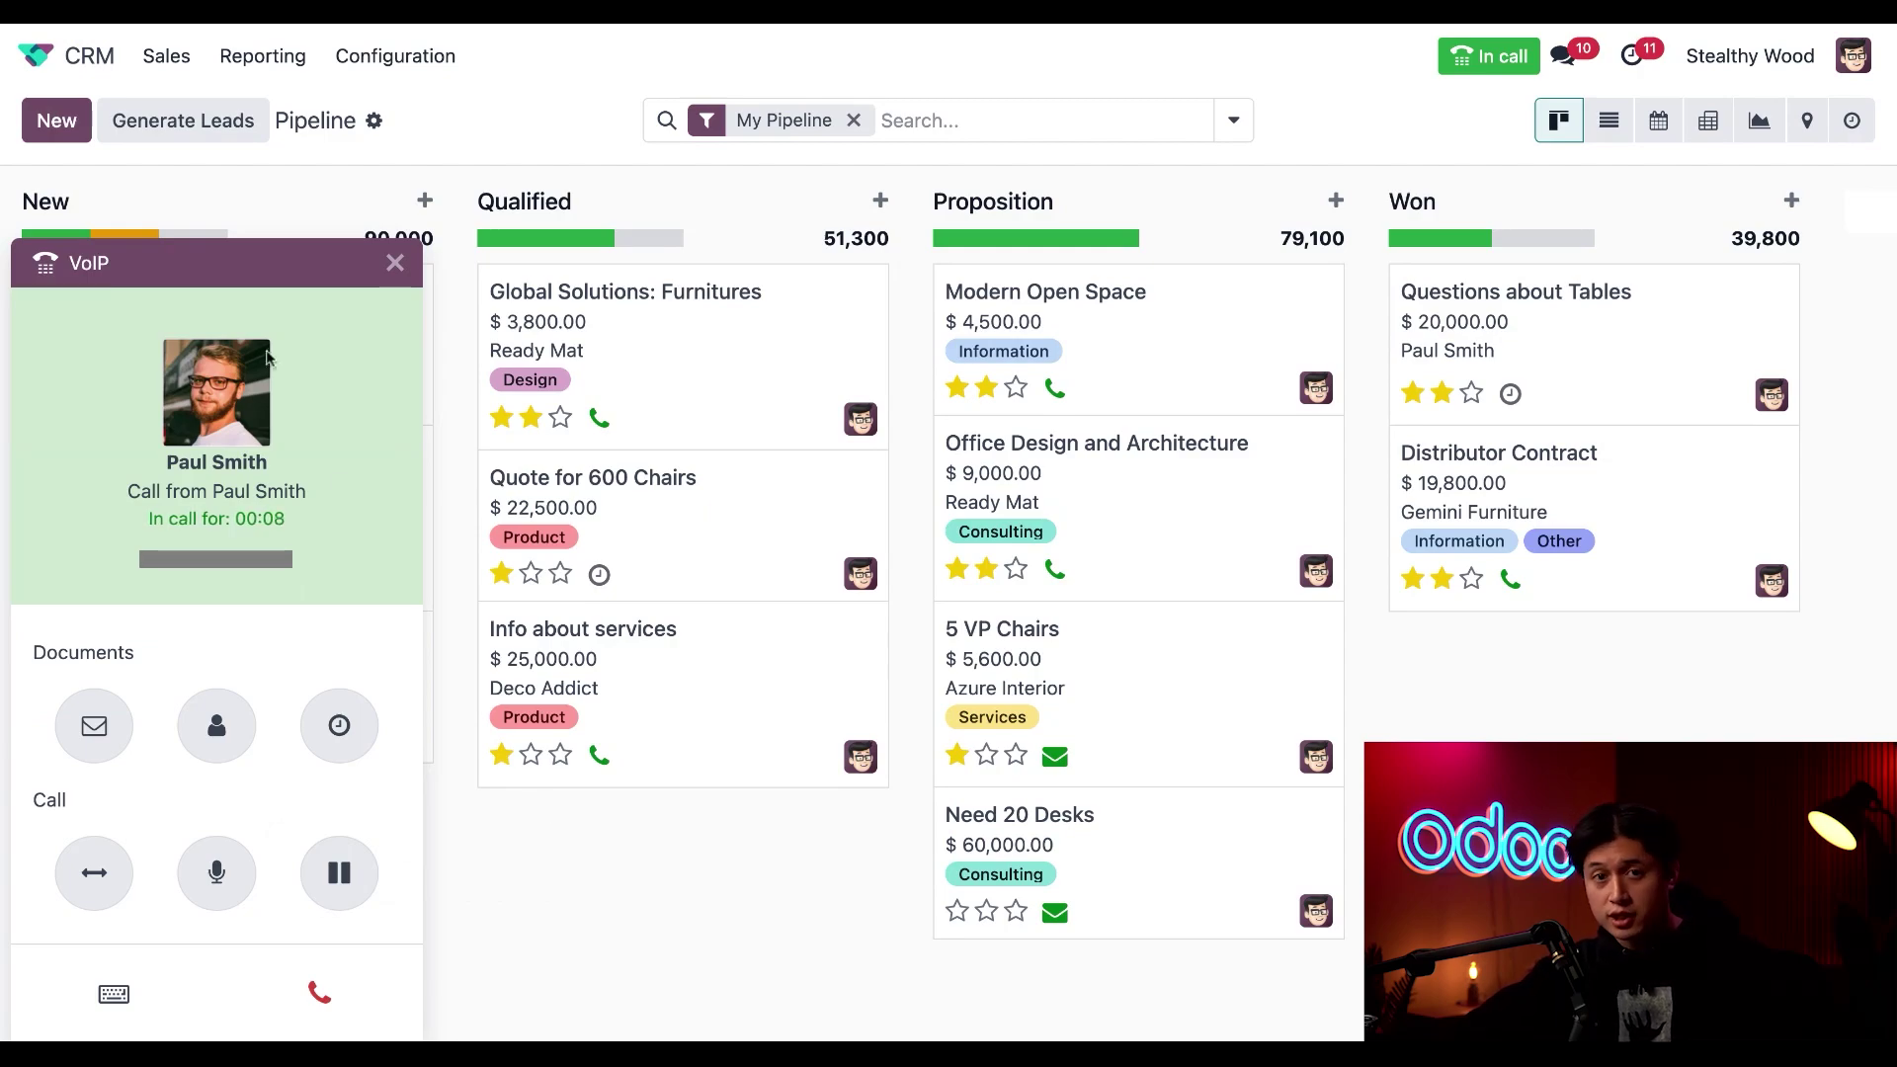
{"action": "left_click", "coordinate": [252, 267]}
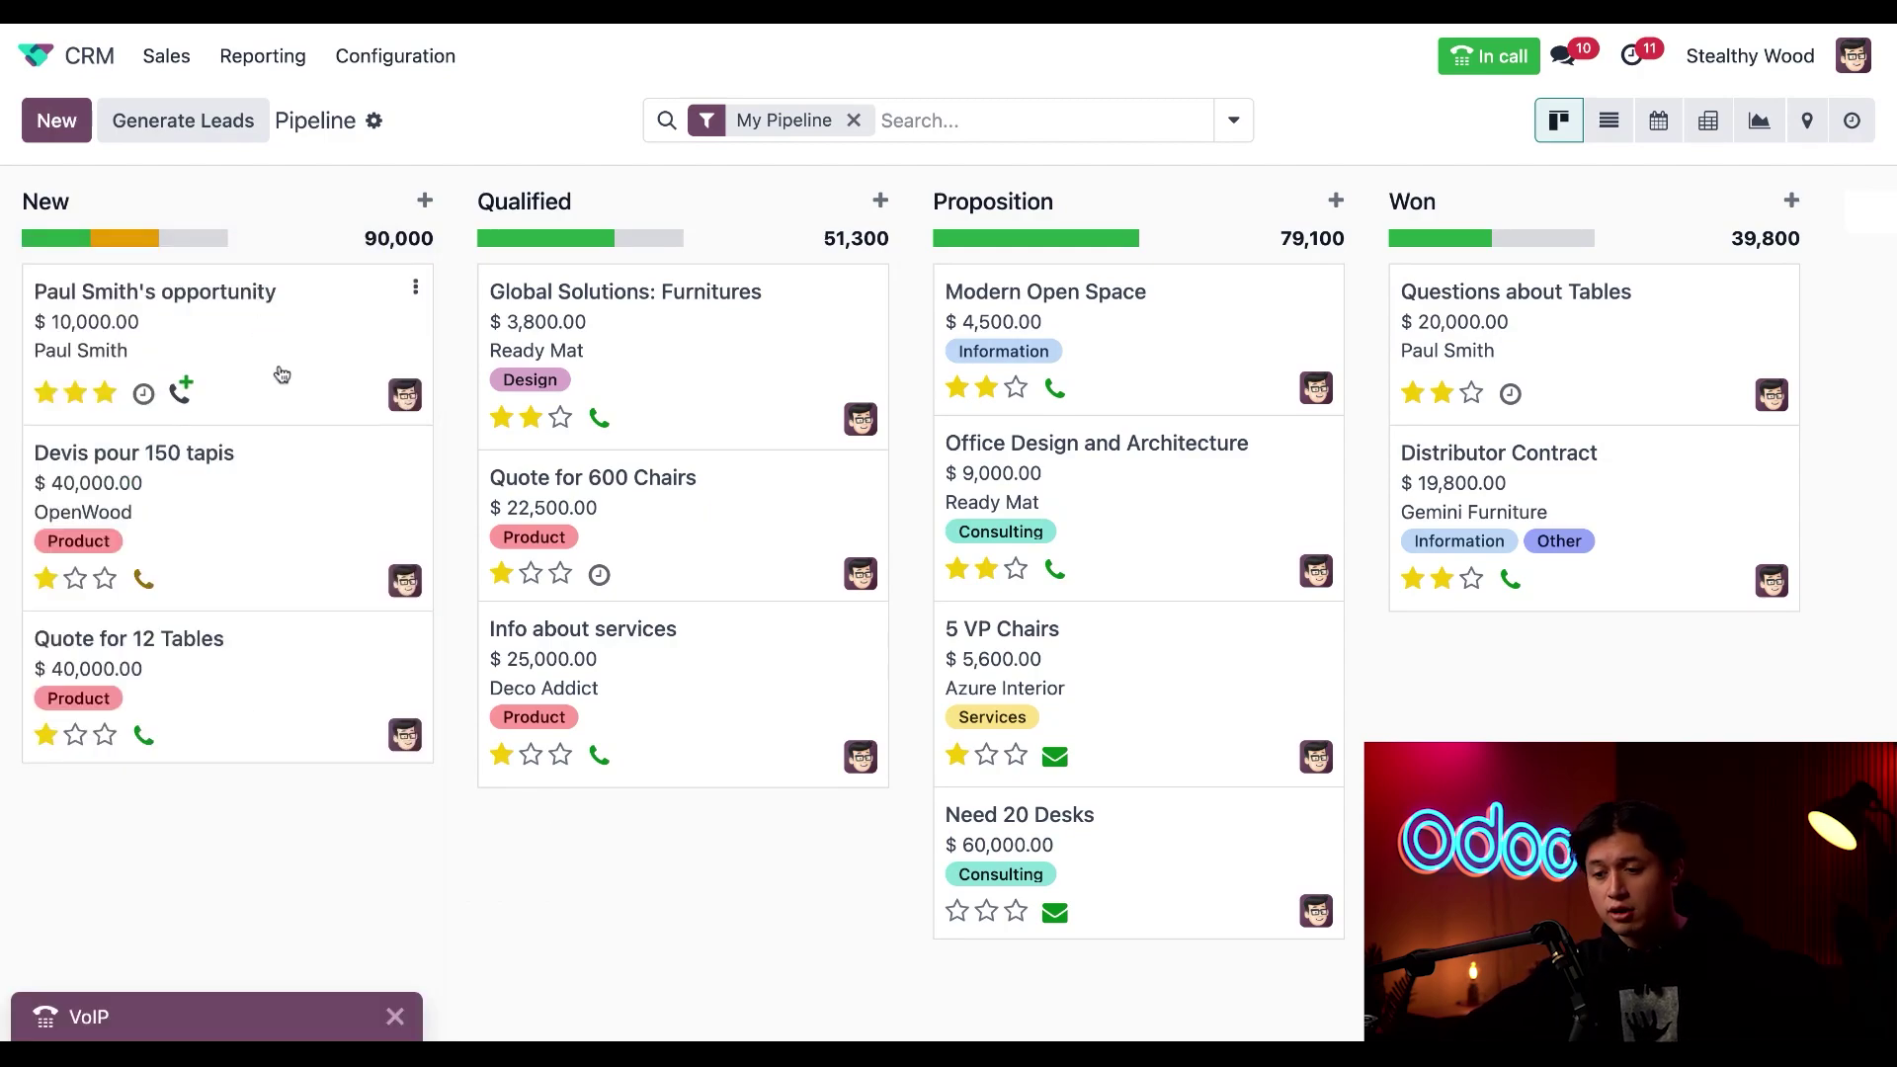
{"action": "left_click", "coordinate": [282, 373]}
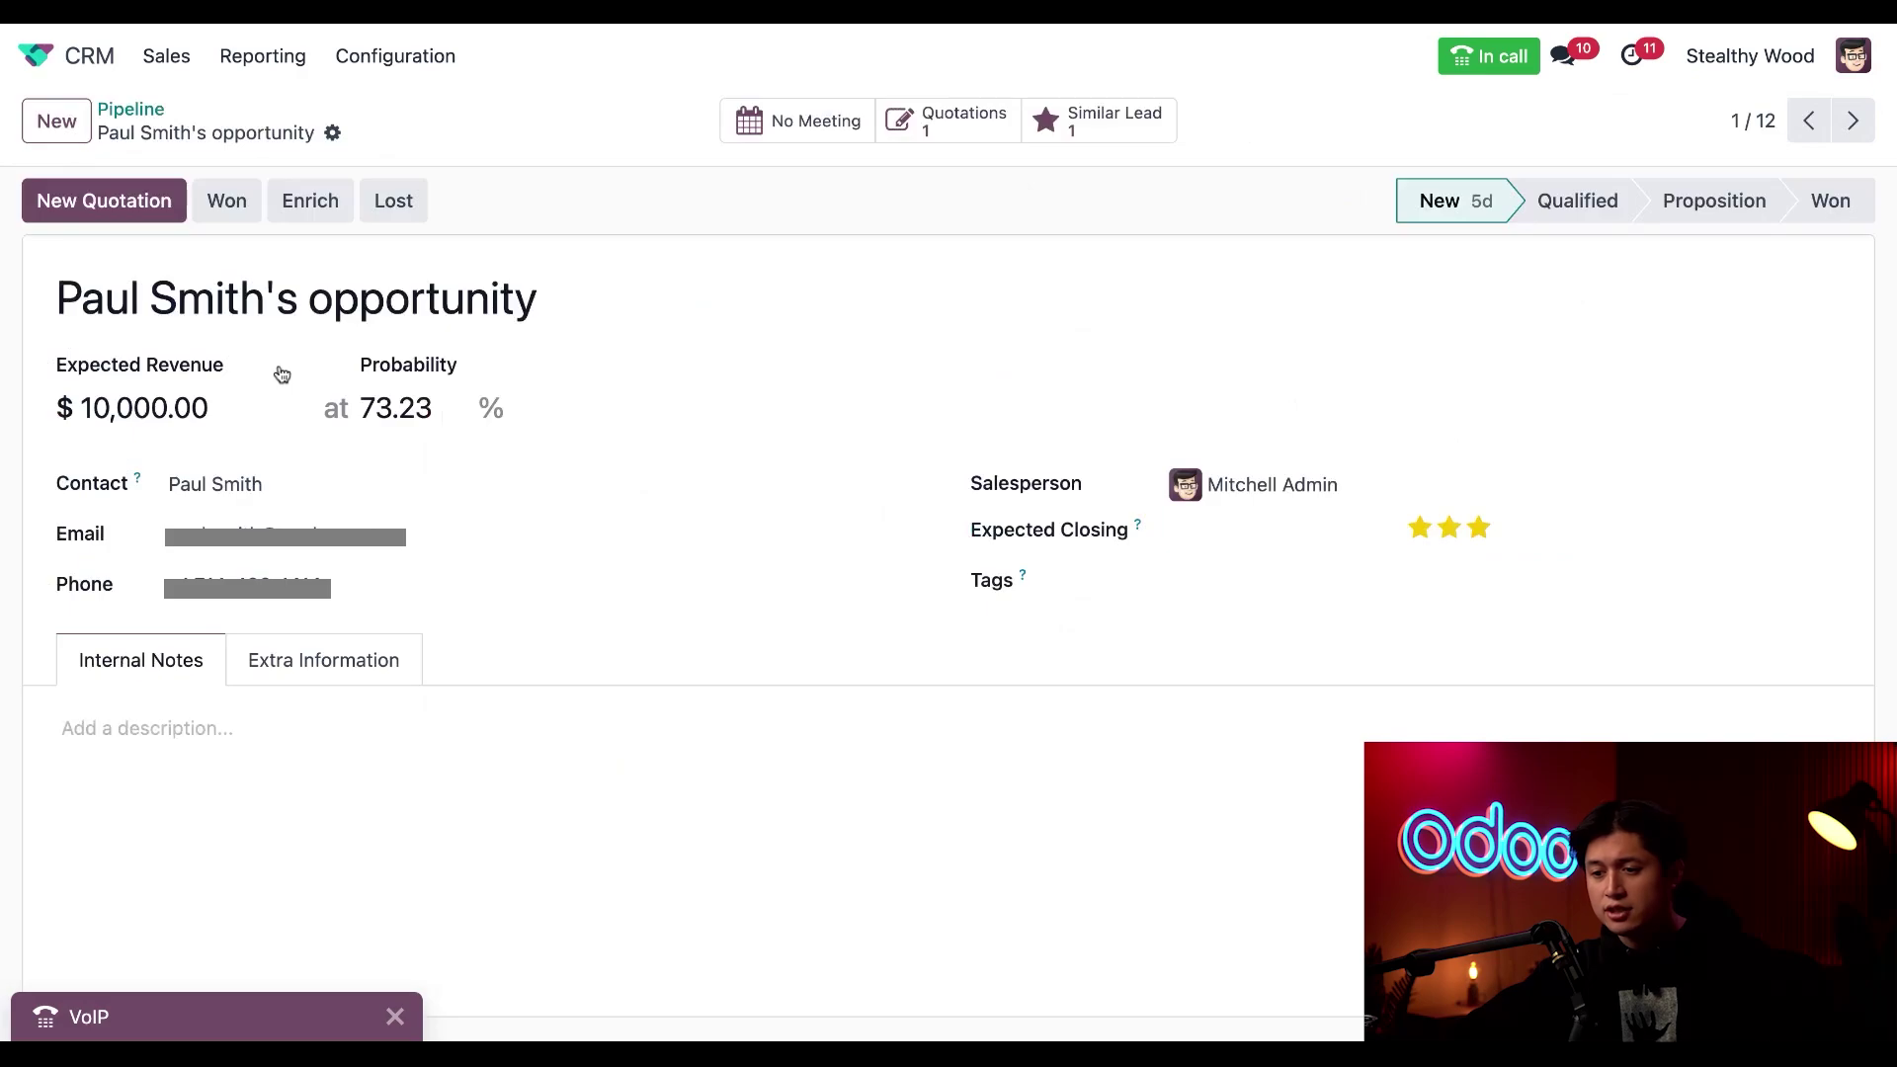
Create quotation S00035 with one [FURN_7777] Office Chair at 70.00 and open its email dialog.
{"action": "left_click", "coordinate": [164, 203]}
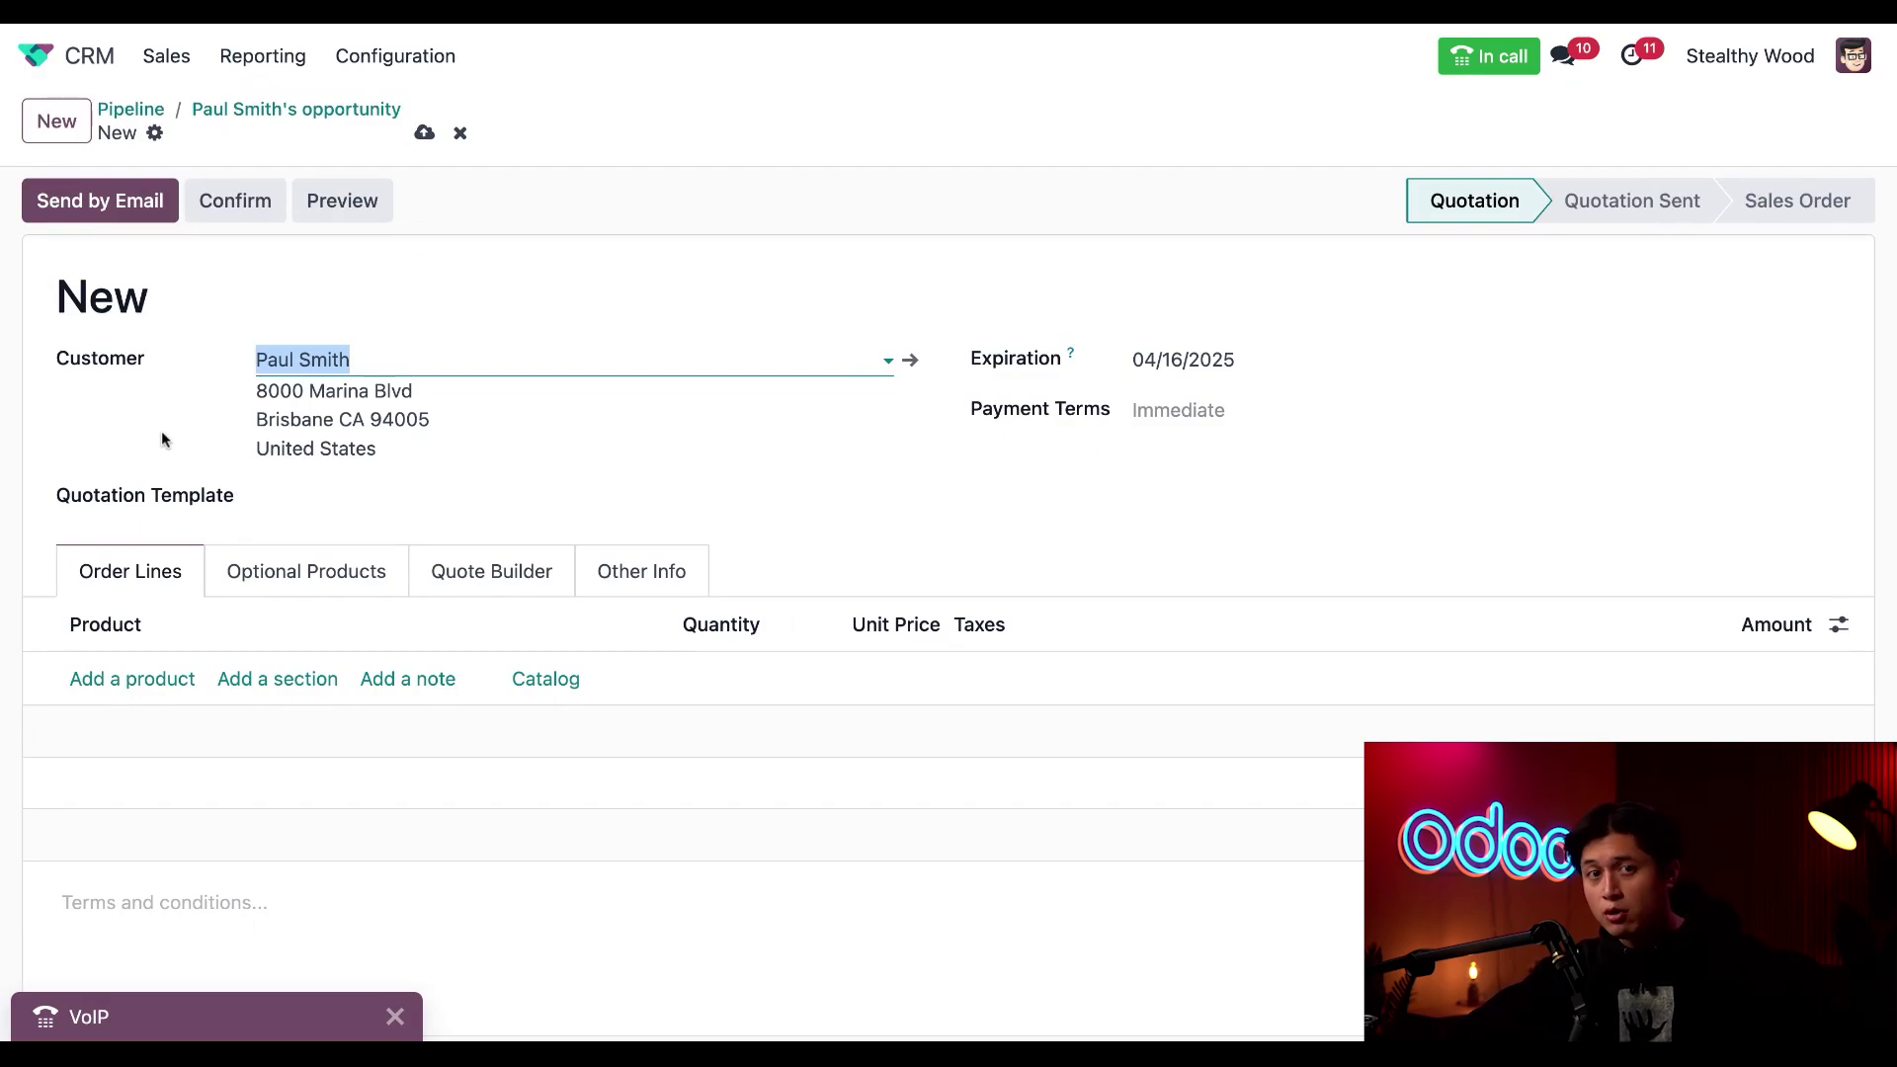
{"action": "left_click", "coordinate": [151, 688]}
{"action": "type", "text": "office"}
{"action": "left_click", "coordinate": [360, 727]}
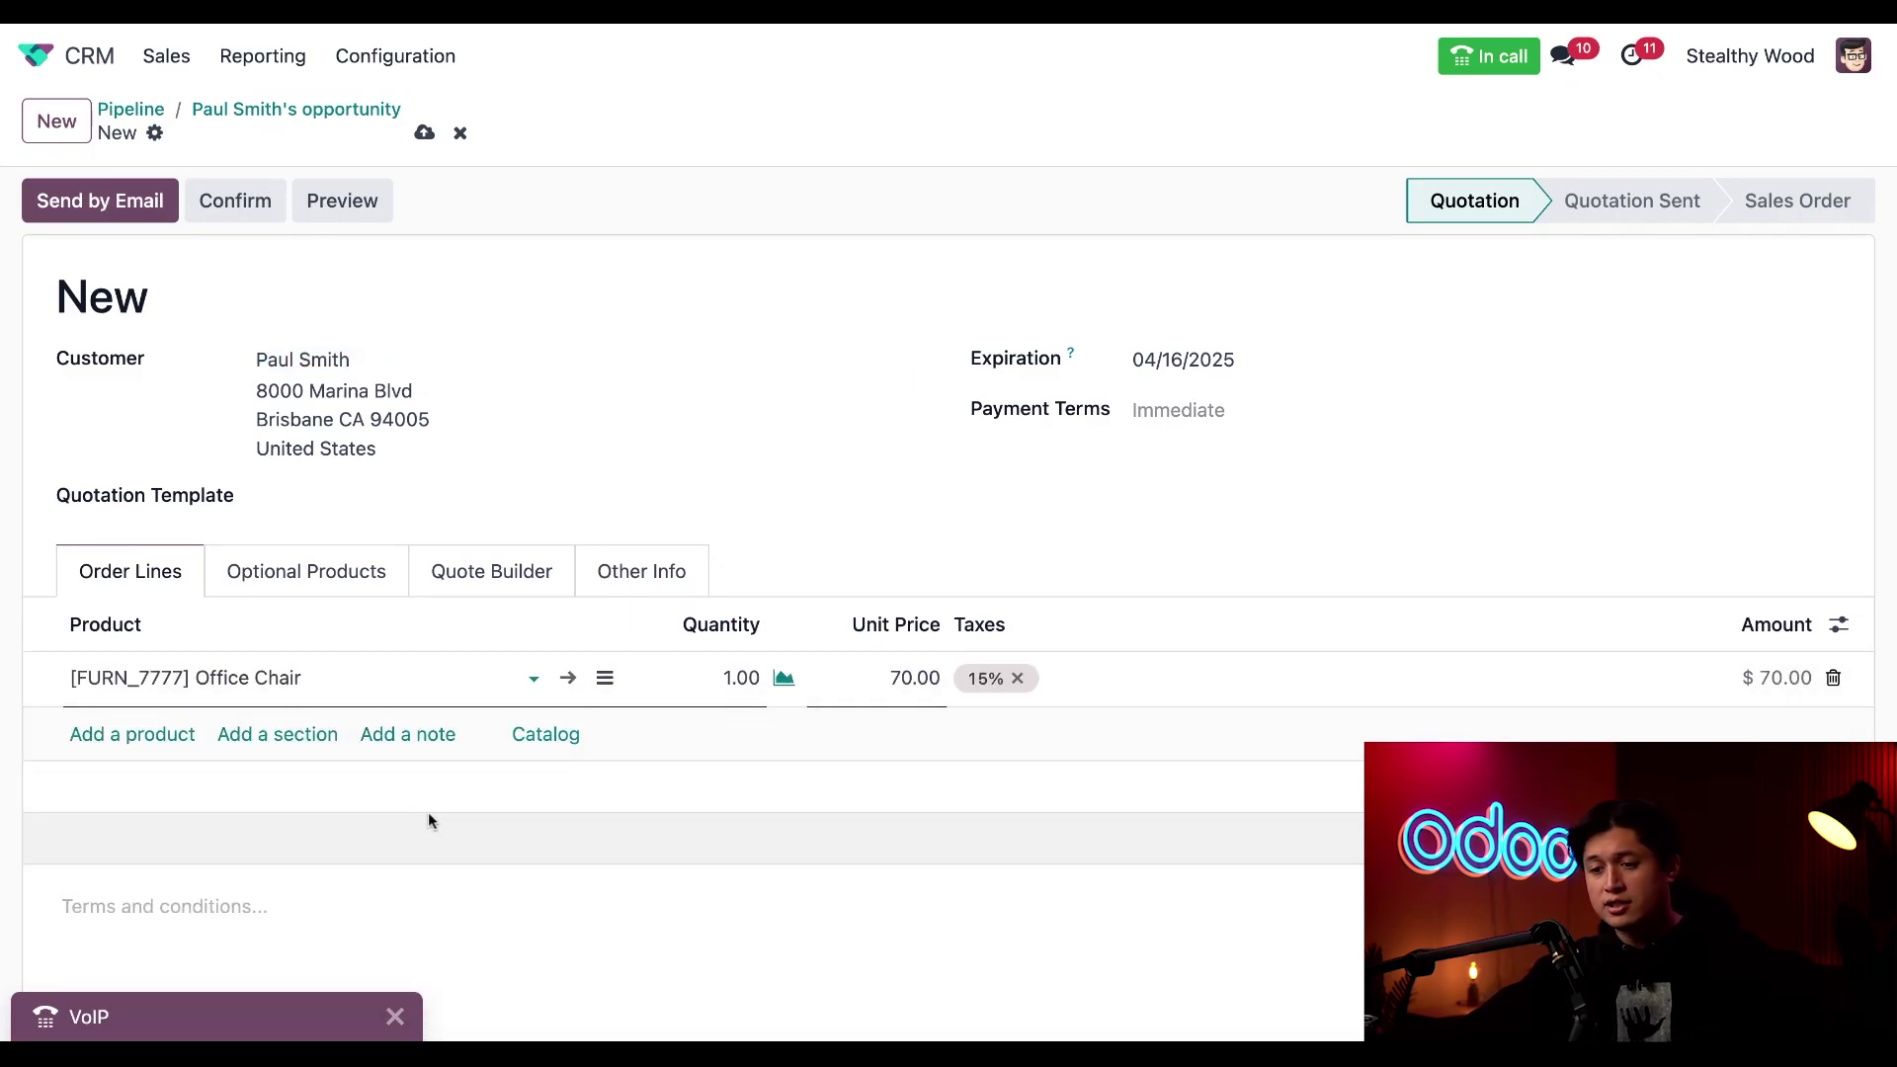
{"action": "left_click", "coordinate": [111, 210]}
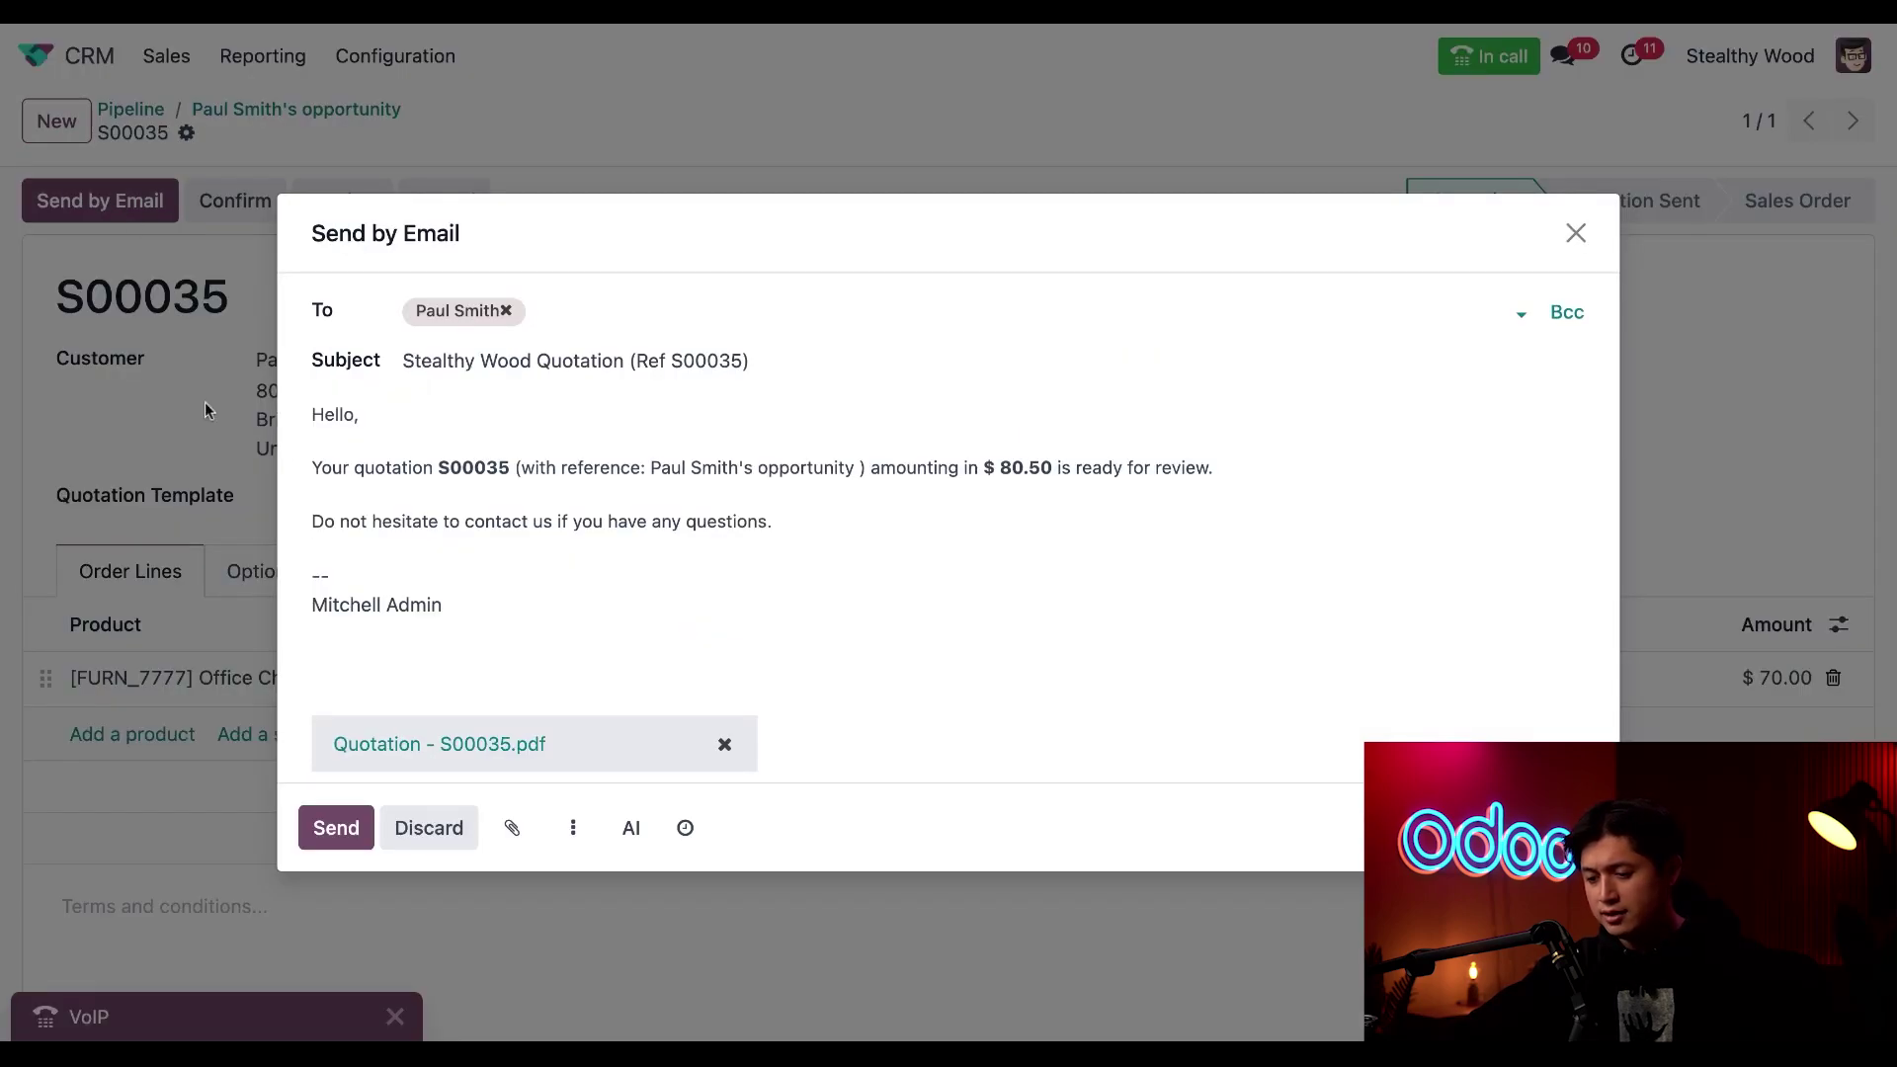
Email quotation S00035 to the customer and expand the live call panel again.
{"action": "left_click", "coordinate": [330, 835]}
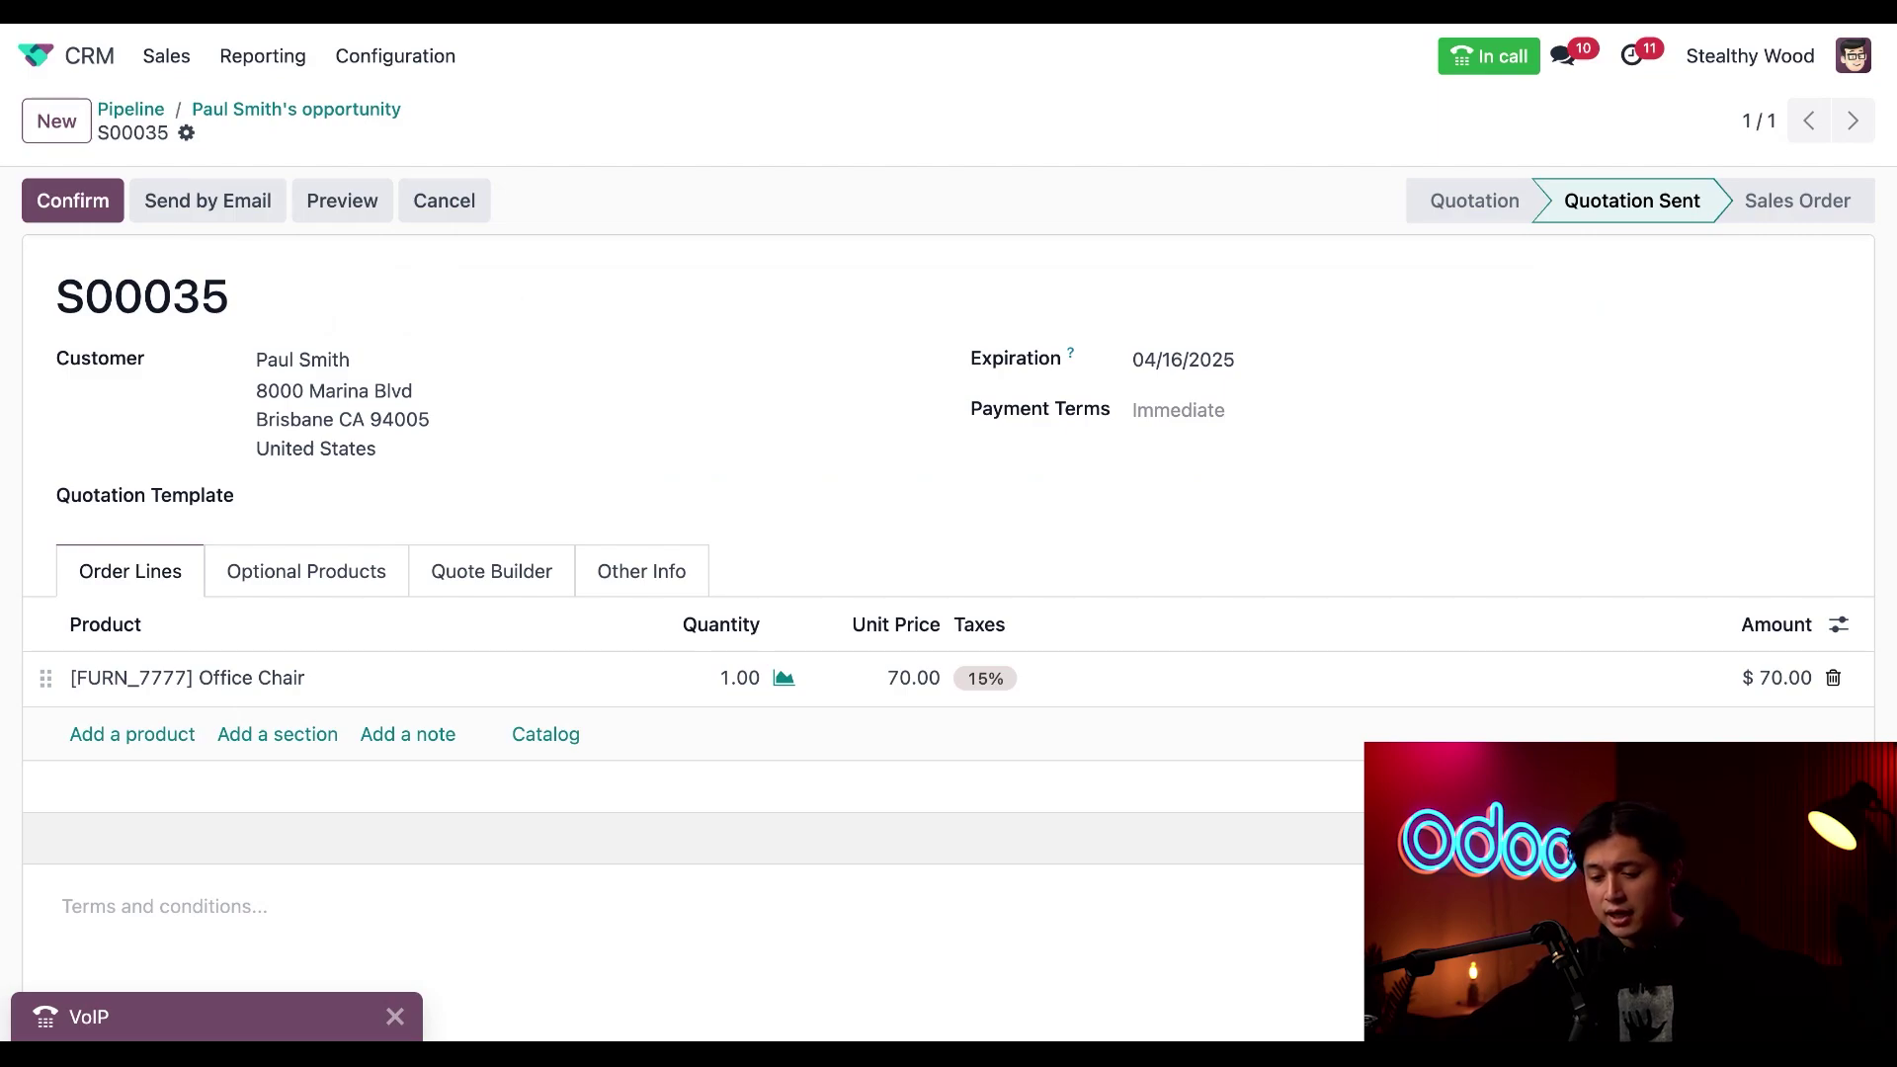
{"action": "left_click", "coordinate": [216, 1025]}
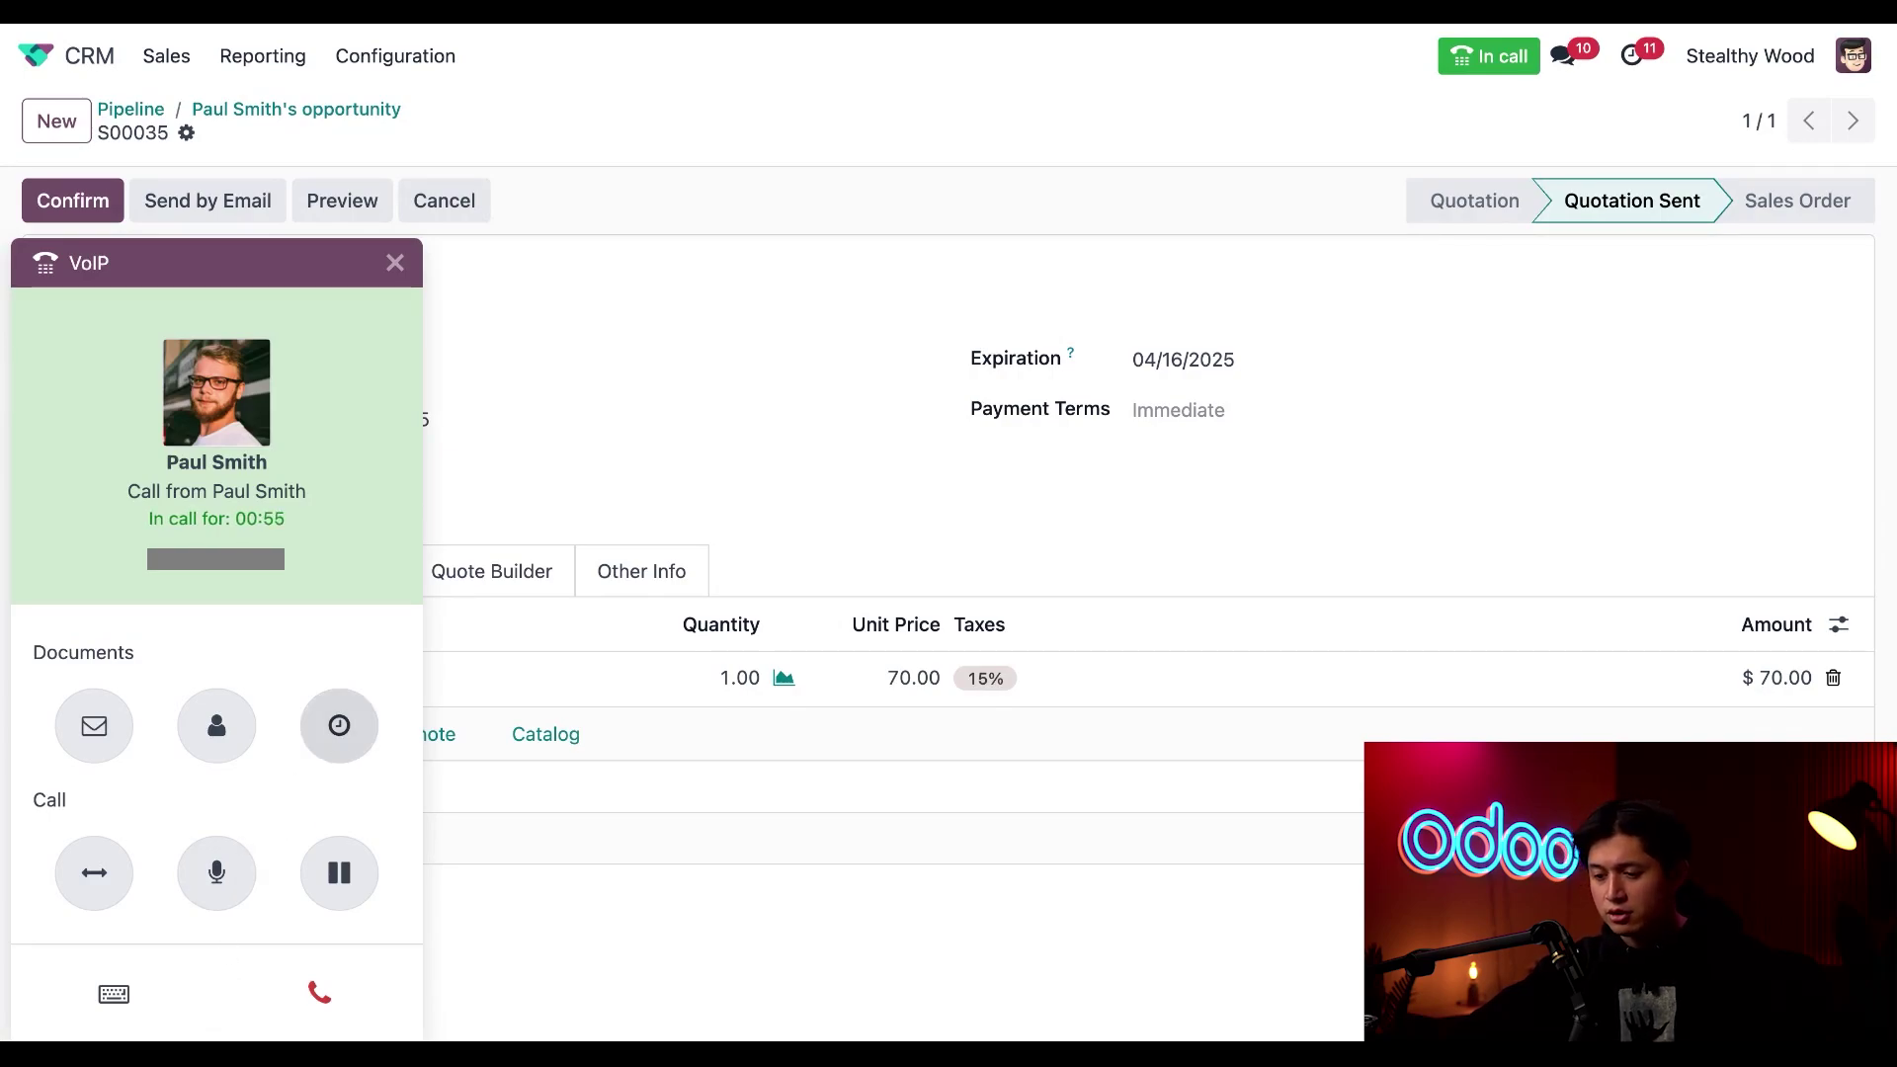
Save a follow-up Call activity due 03/24/2025 from the VoIP panel, then hang up the customer call.
{"action": "left_click", "coordinate": [339, 725]}
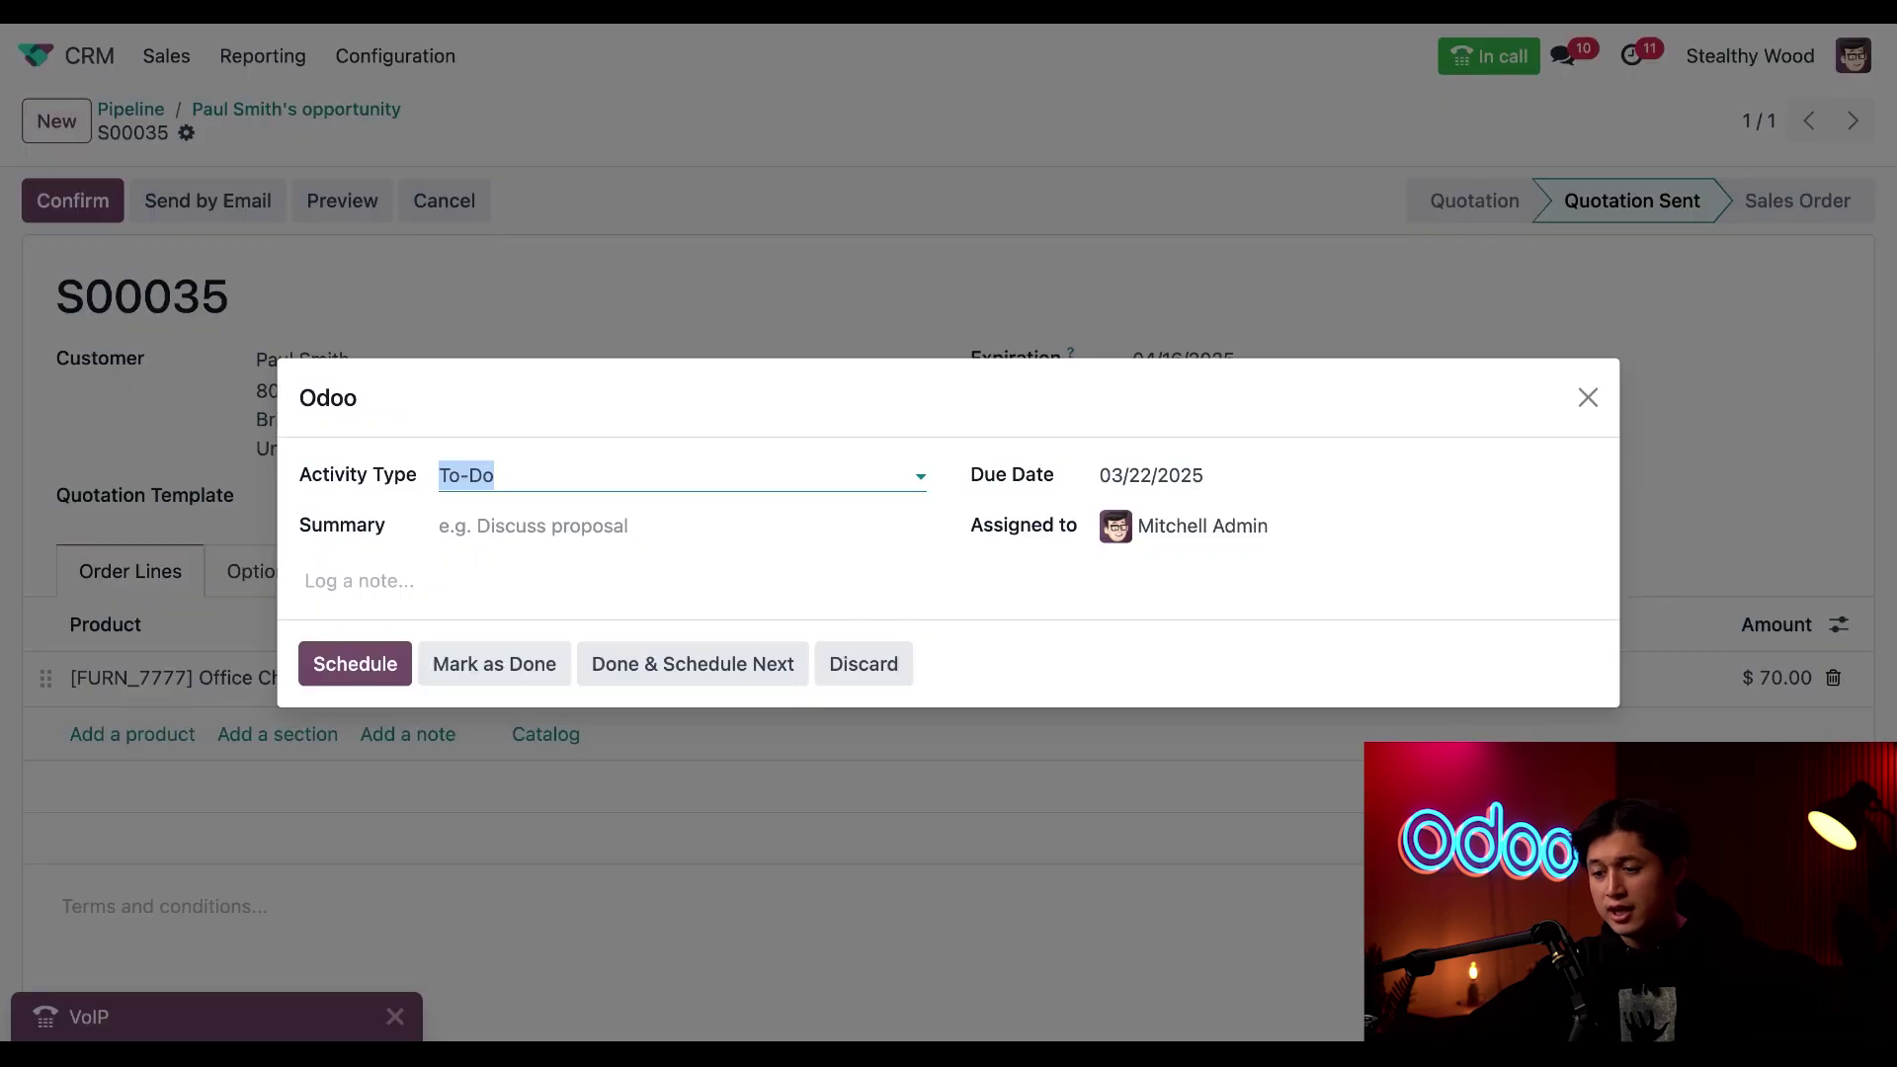
{"action": "left_click", "coordinate": [577, 481]}
{"action": "left_click", "coordinate": [560, 573]}
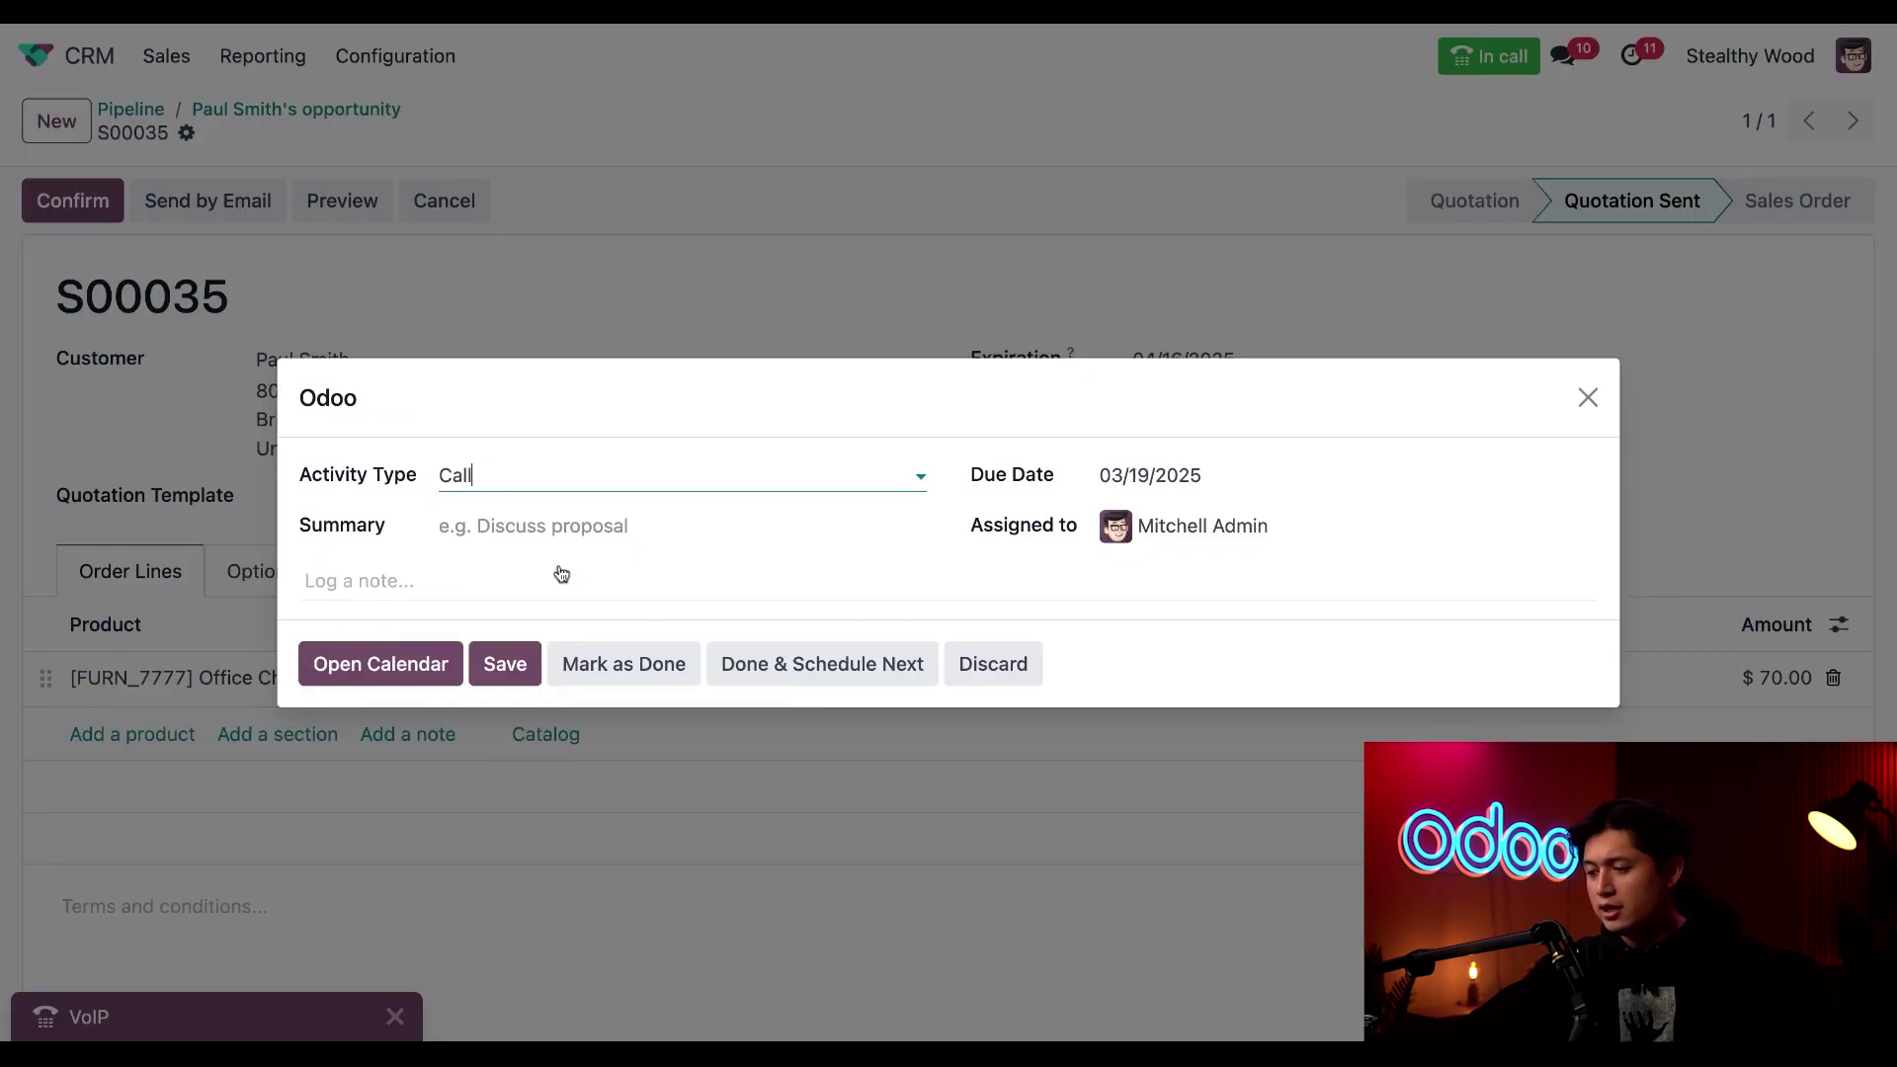
{"action": "left_click", "coordinate": [1164, 479]}
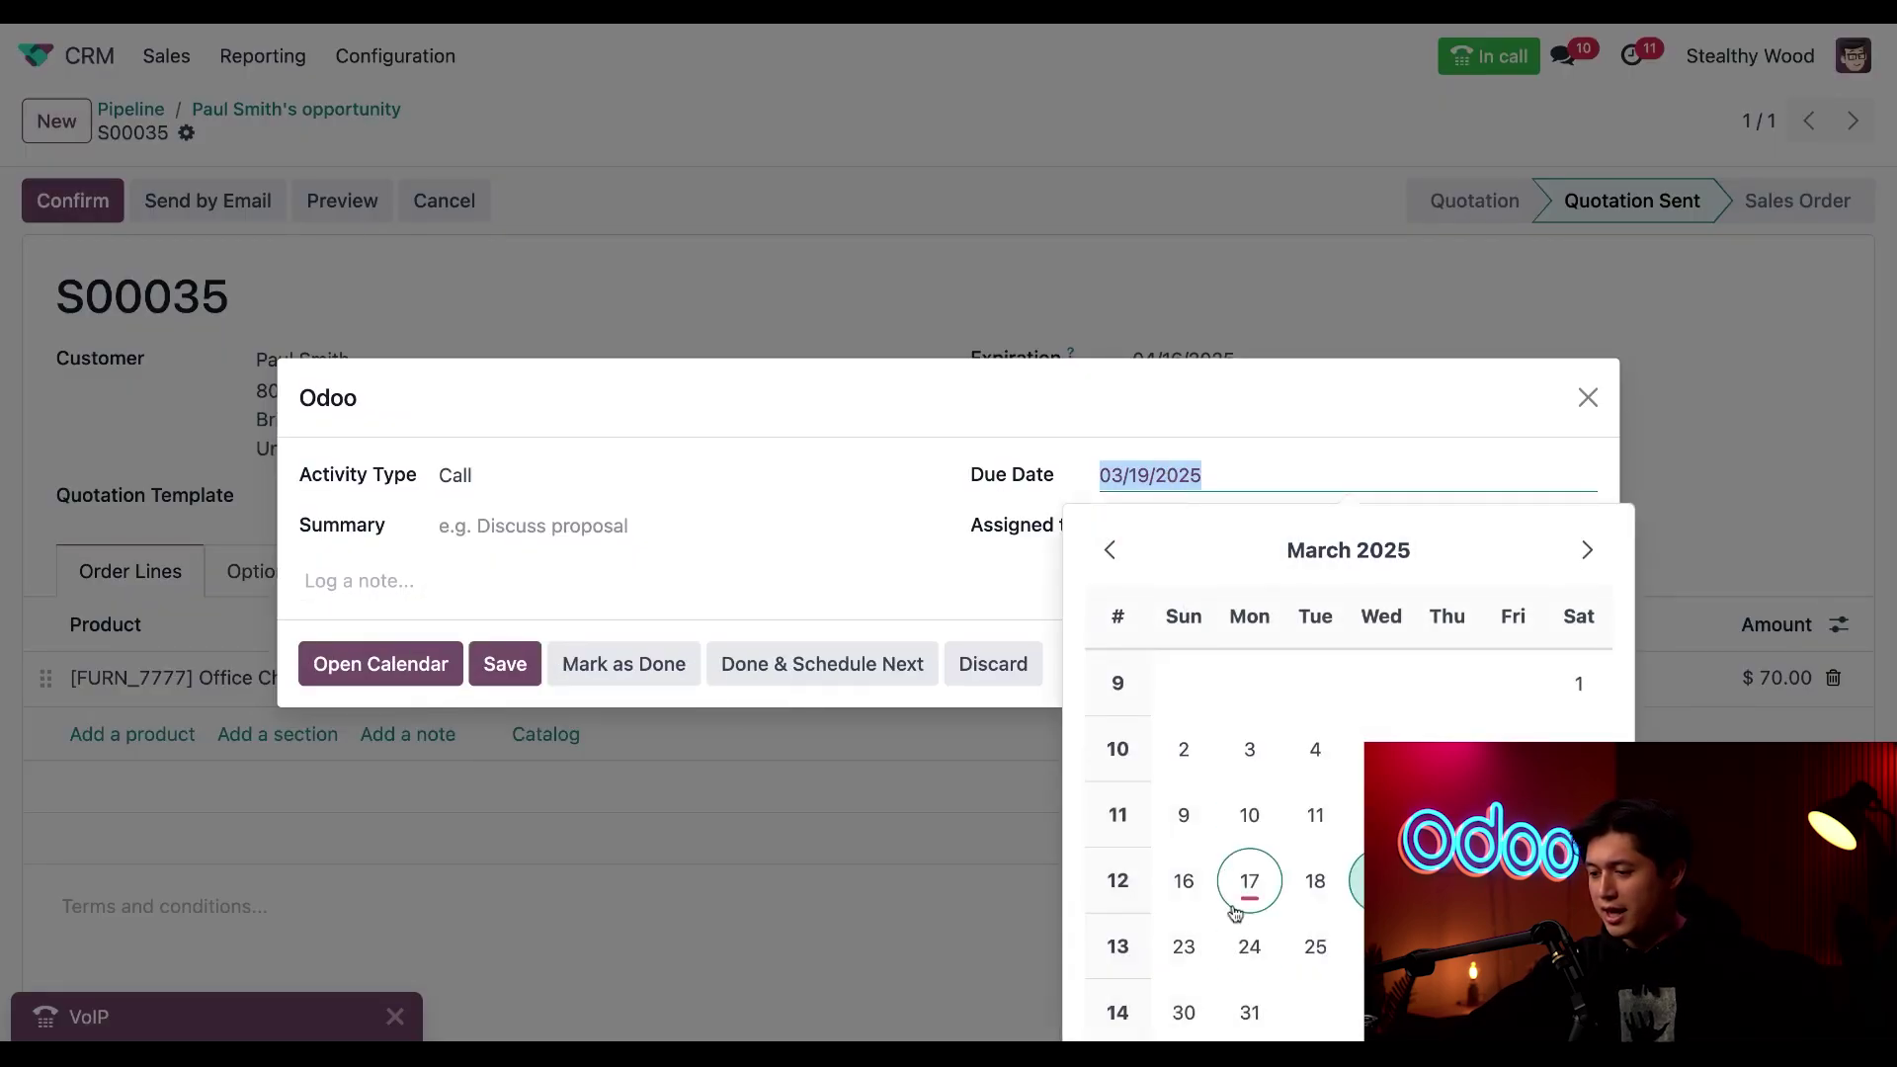
{"action": "left_click", "coordinate": [1248, 947]}
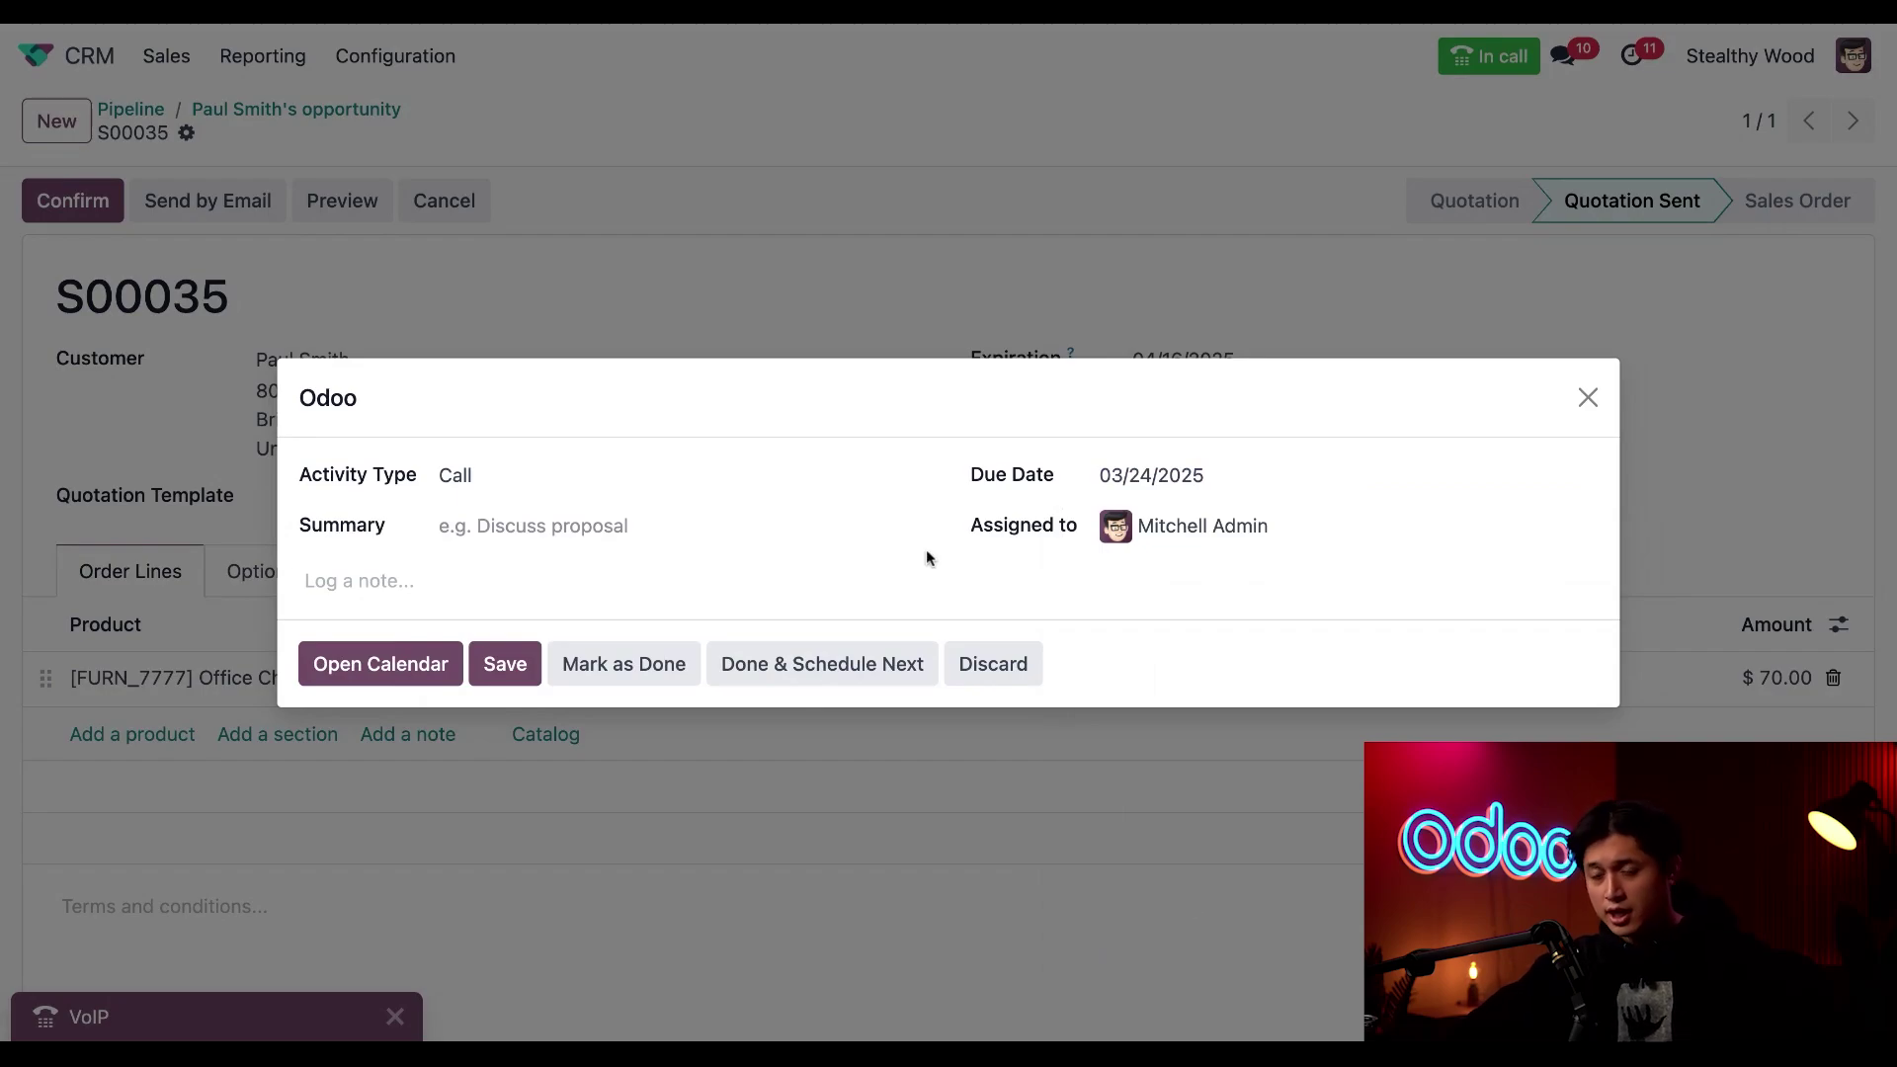
{"action": "left_click", "coordinate": [505, 666]}
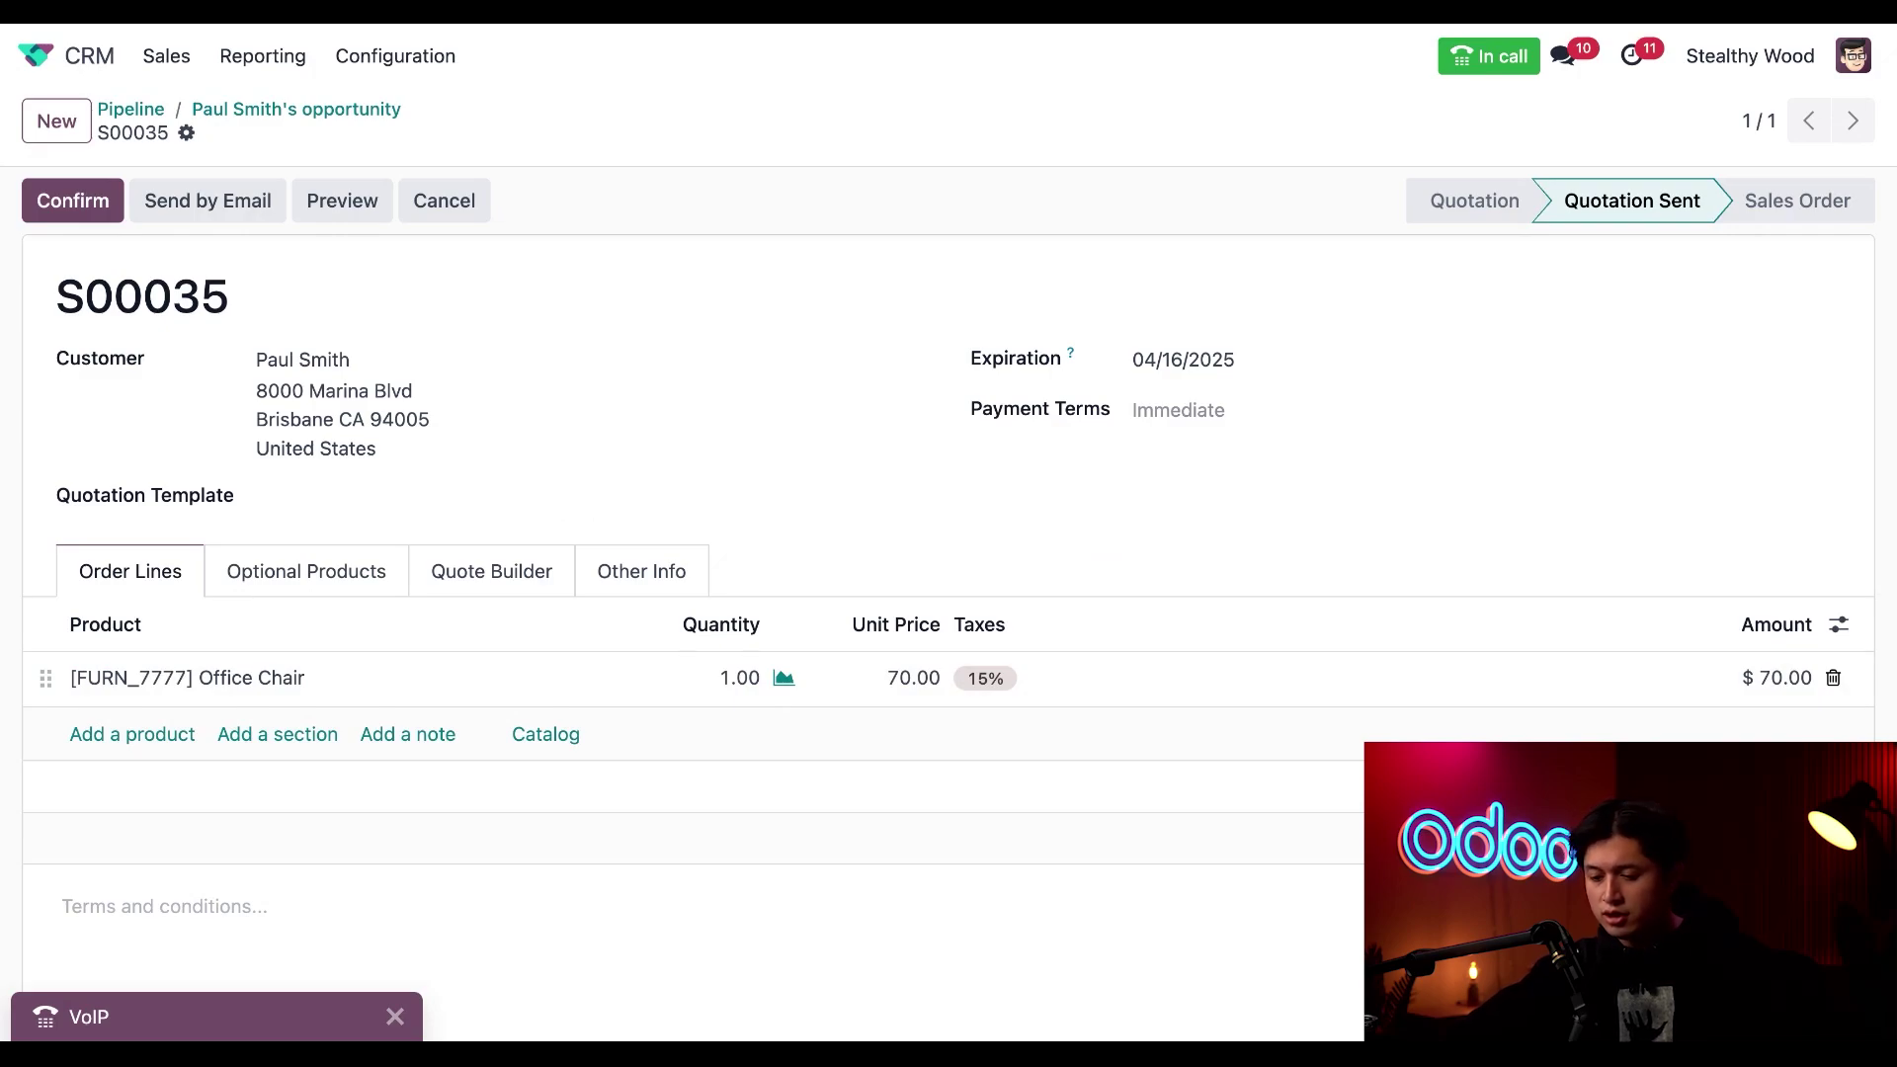
{"action": "left_click", "coordinate": [209, 1020]}
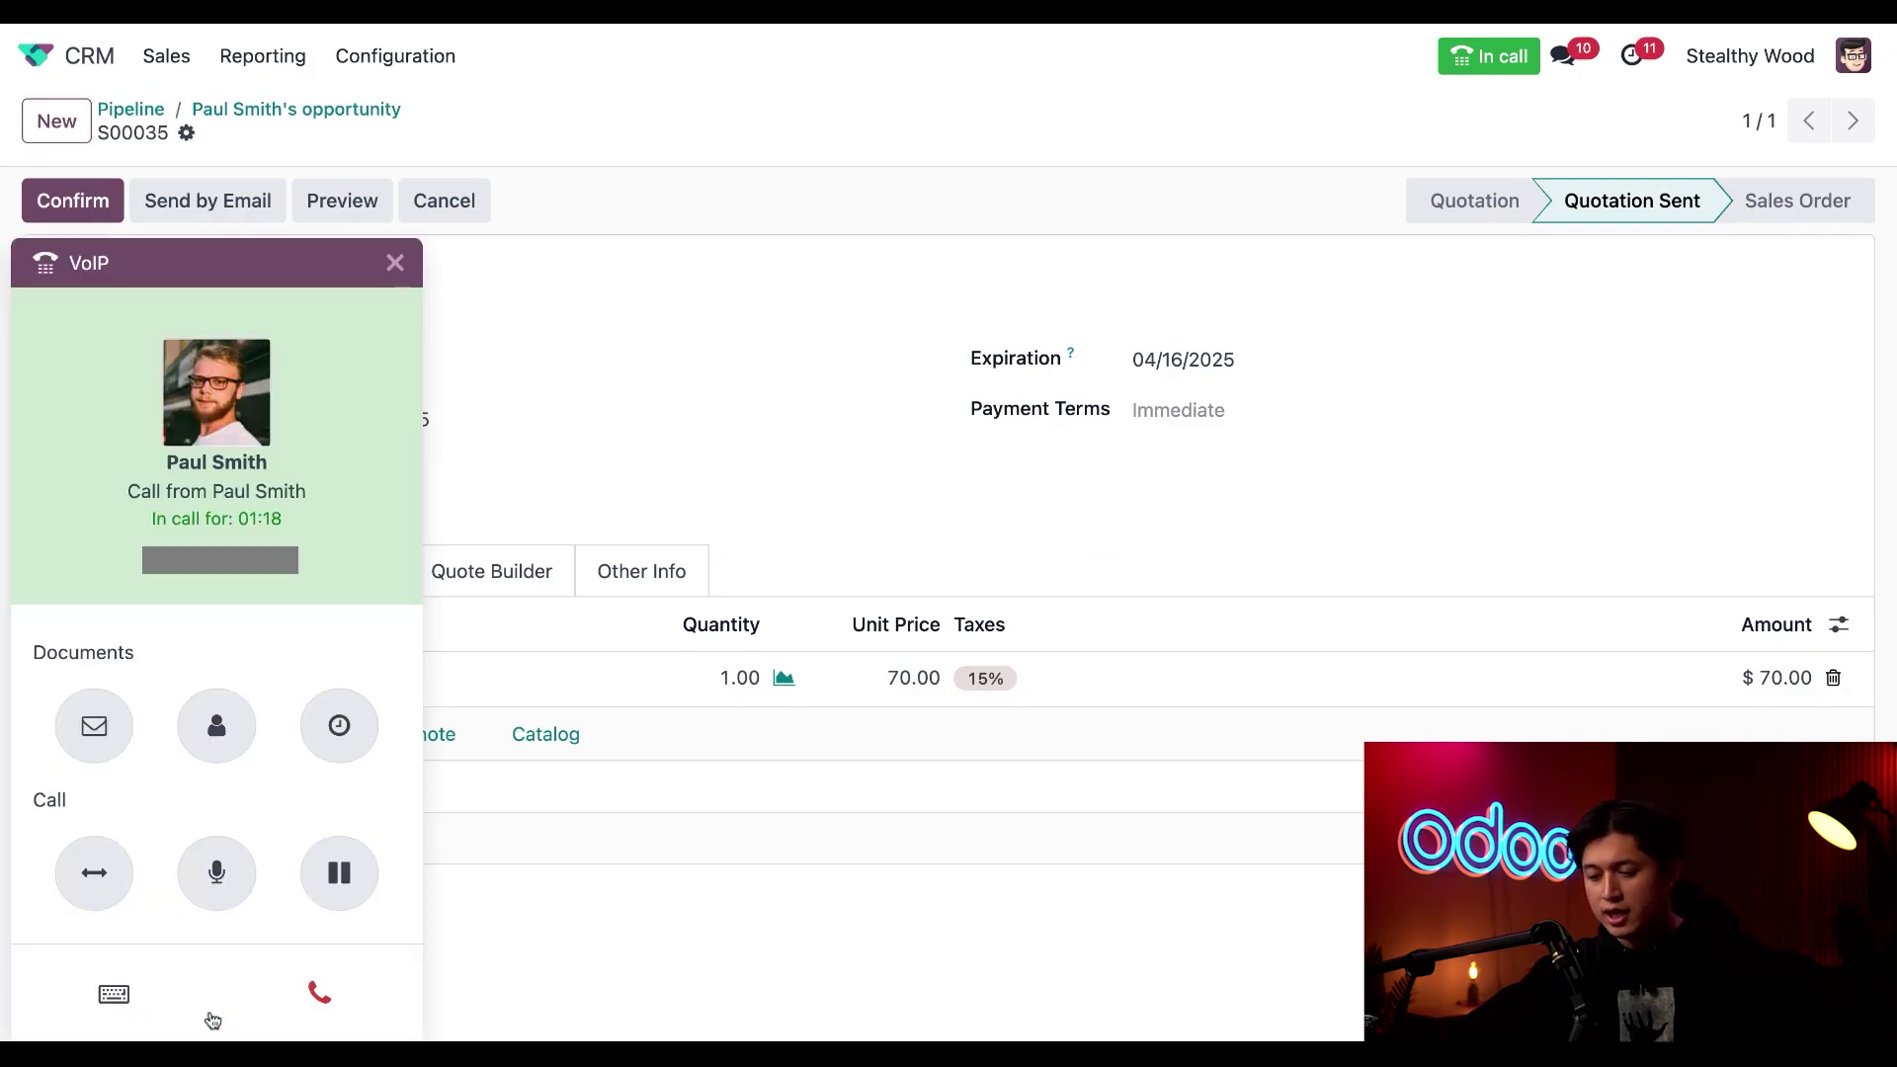
{"action": "left_click", "coordinate": [326, 996]}
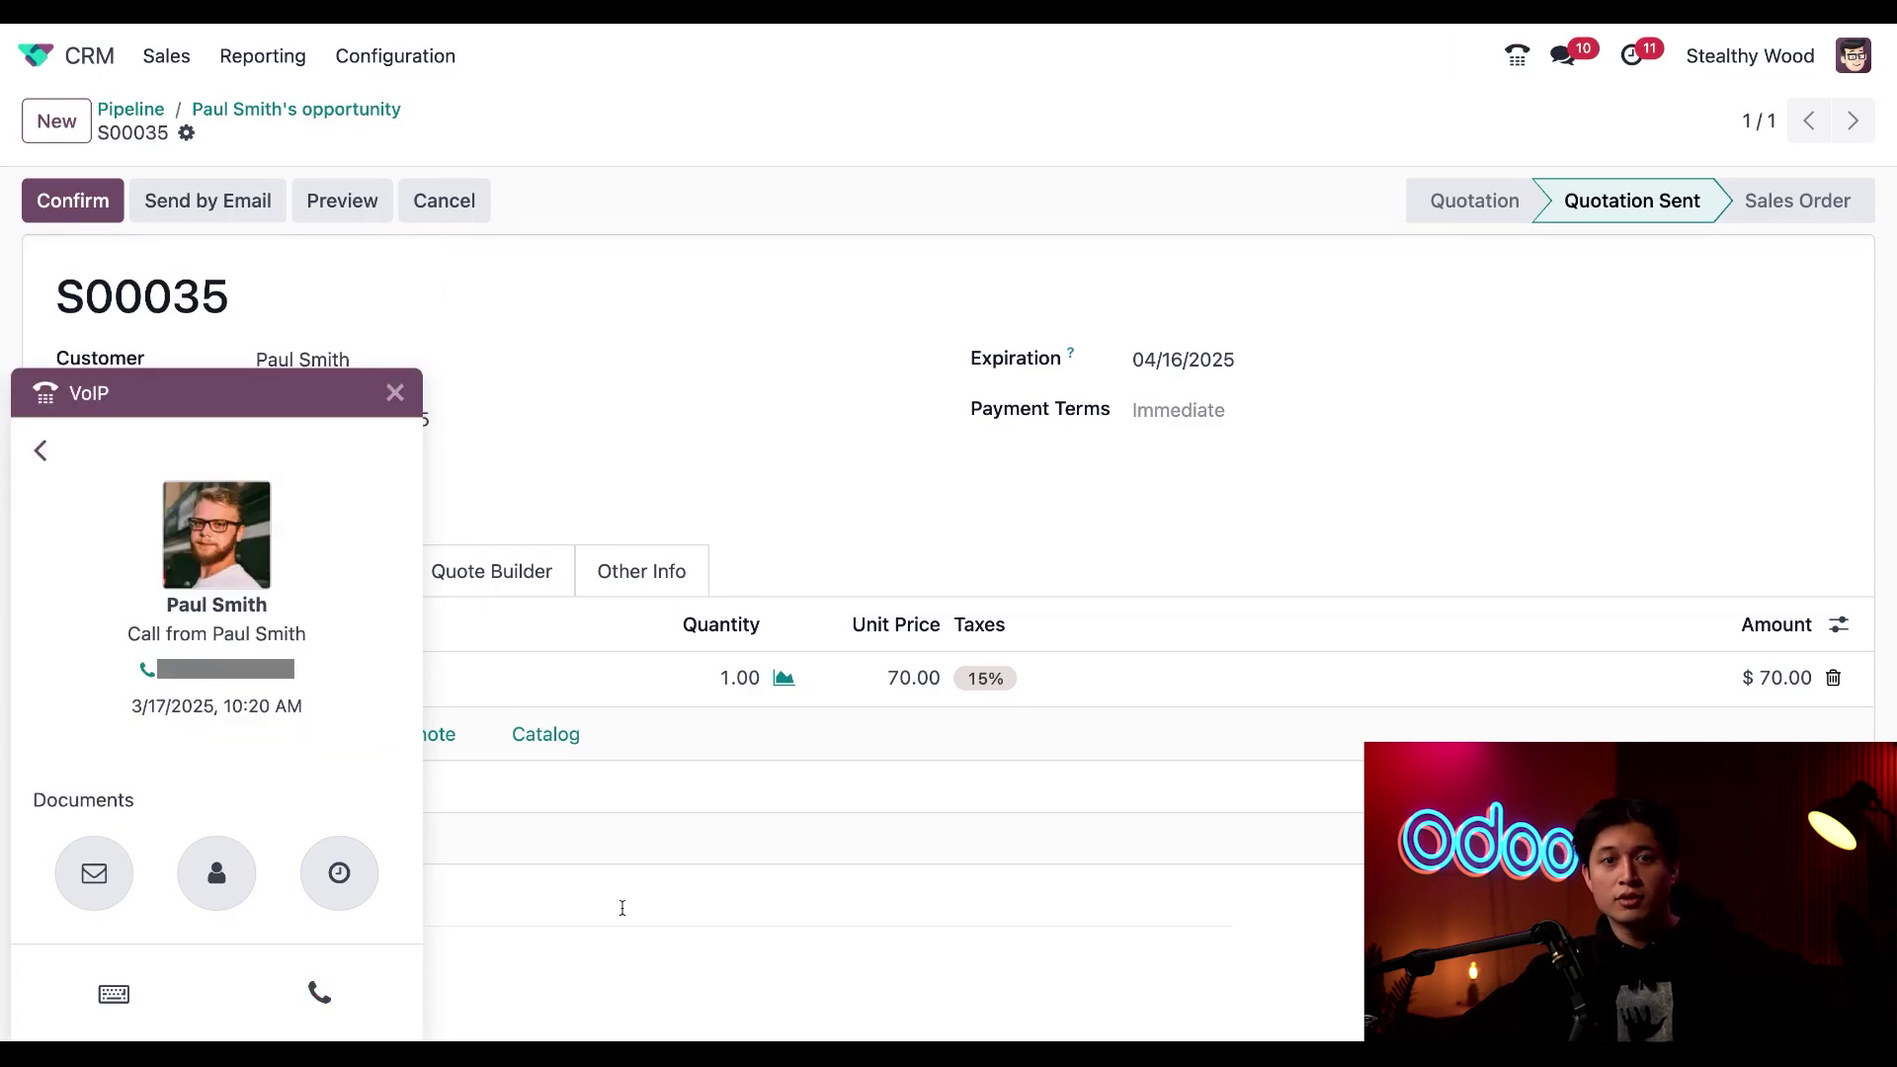